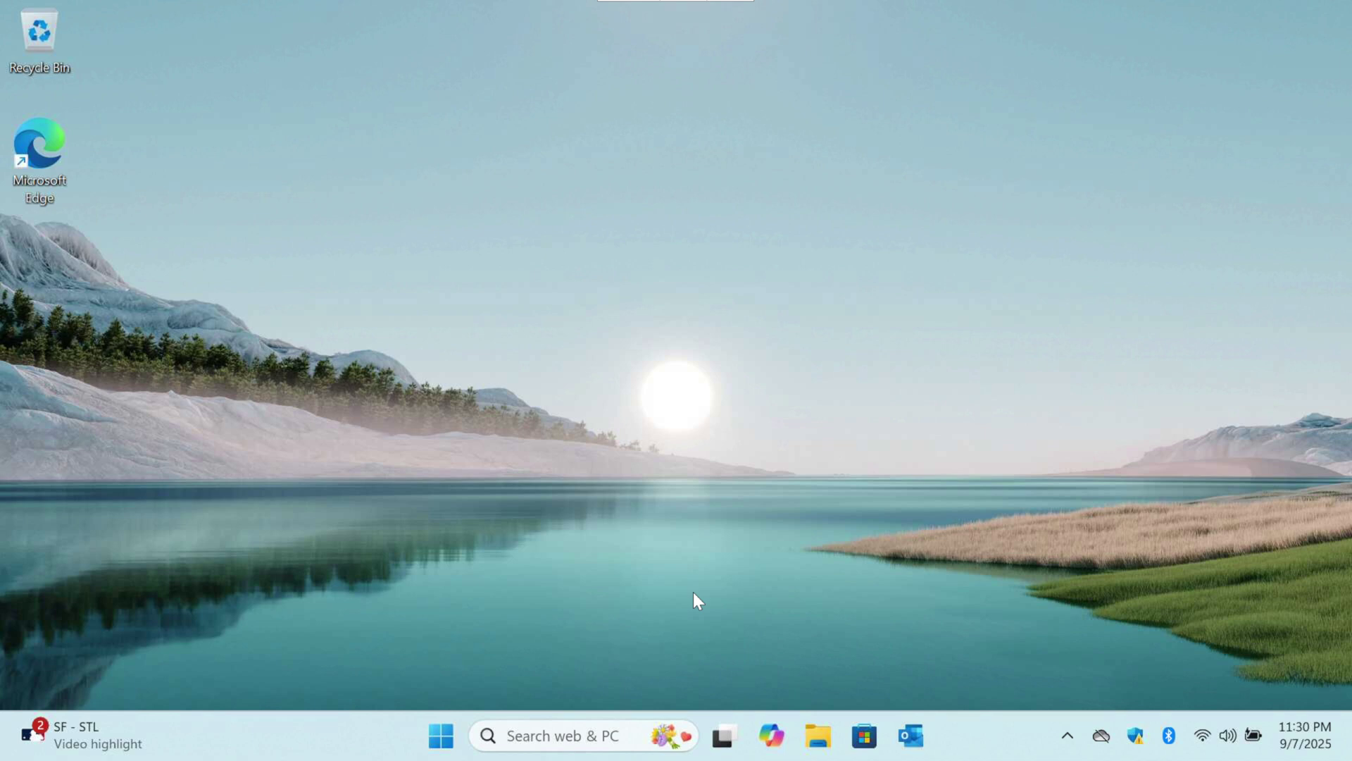
Step: Open the widgets board and bring up the weather widget's options
click(96, 737)
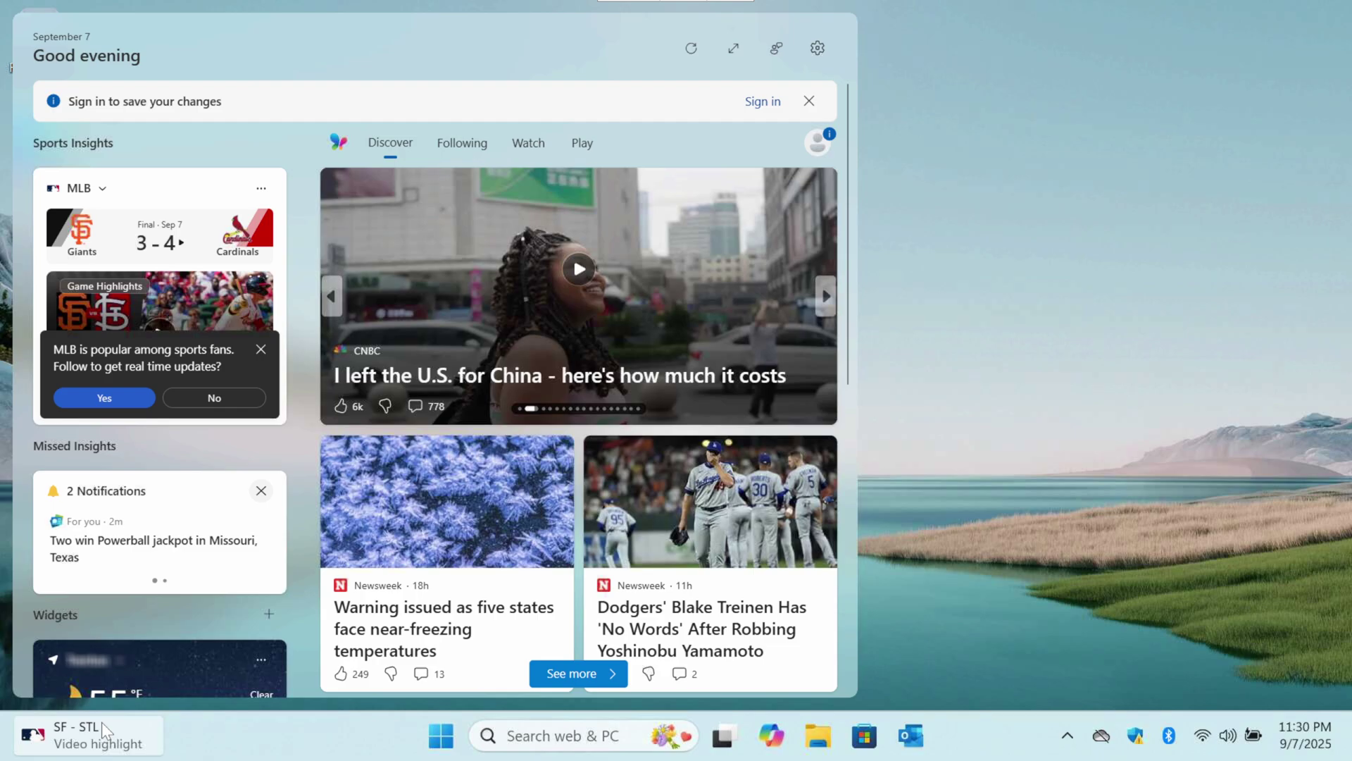
scroll(345, 262, down, 5)
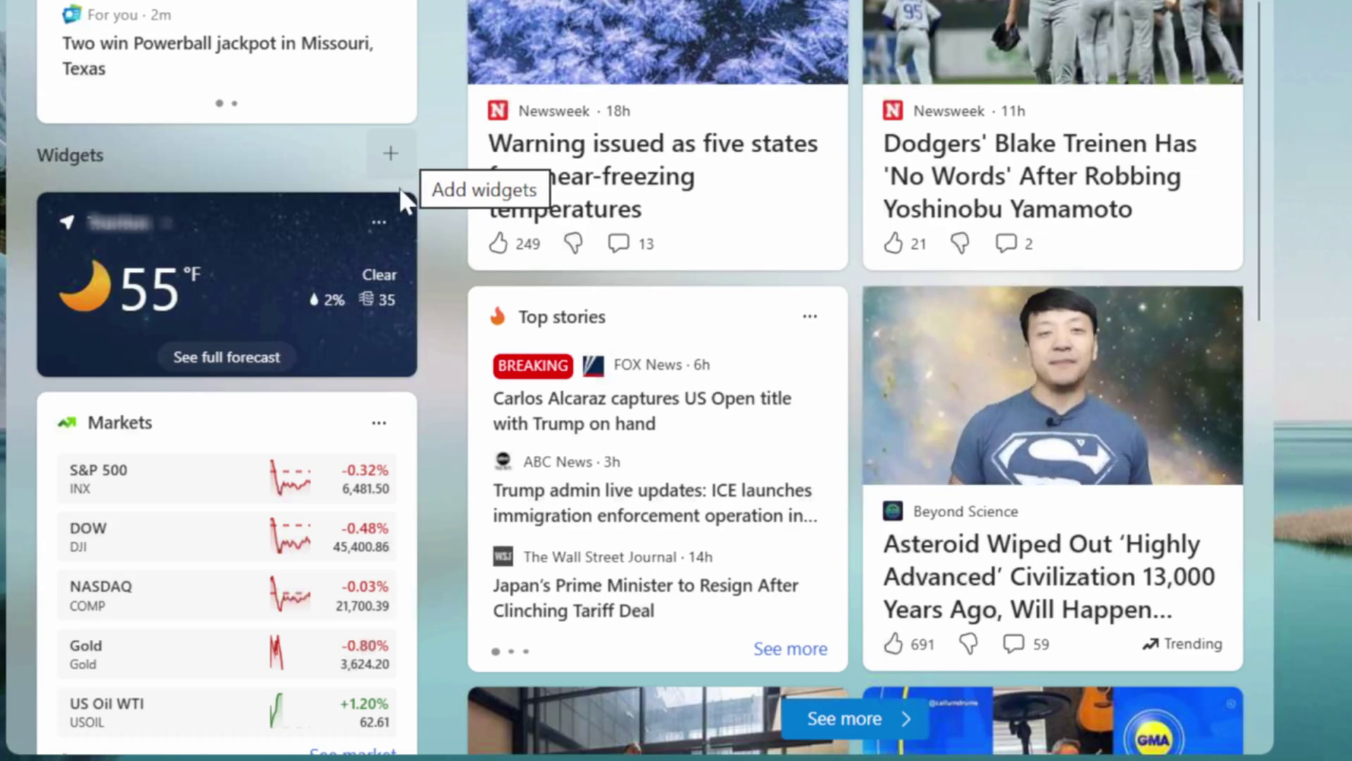
click(378, 223)
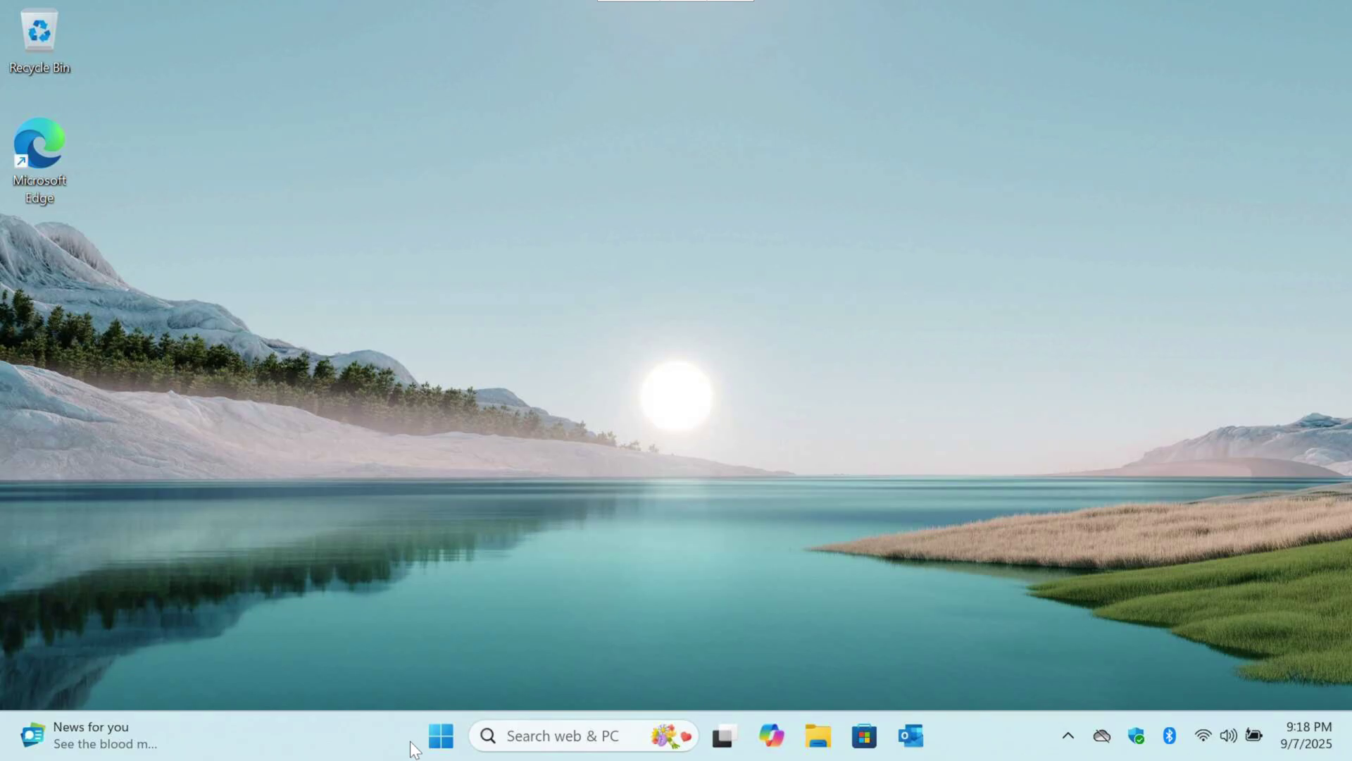
Step: Pin an app from the Start menu's All apps list to Start
click(441, 735)
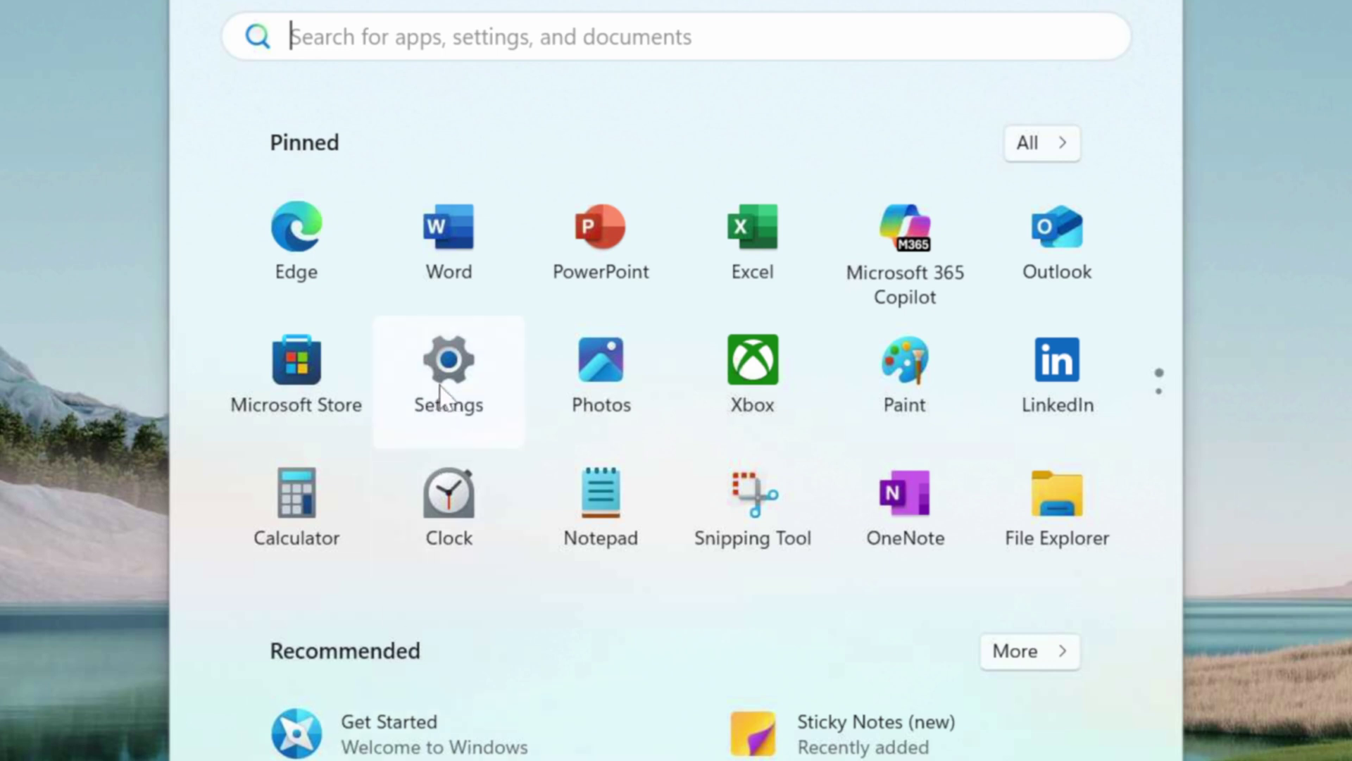
click(1070, 140)
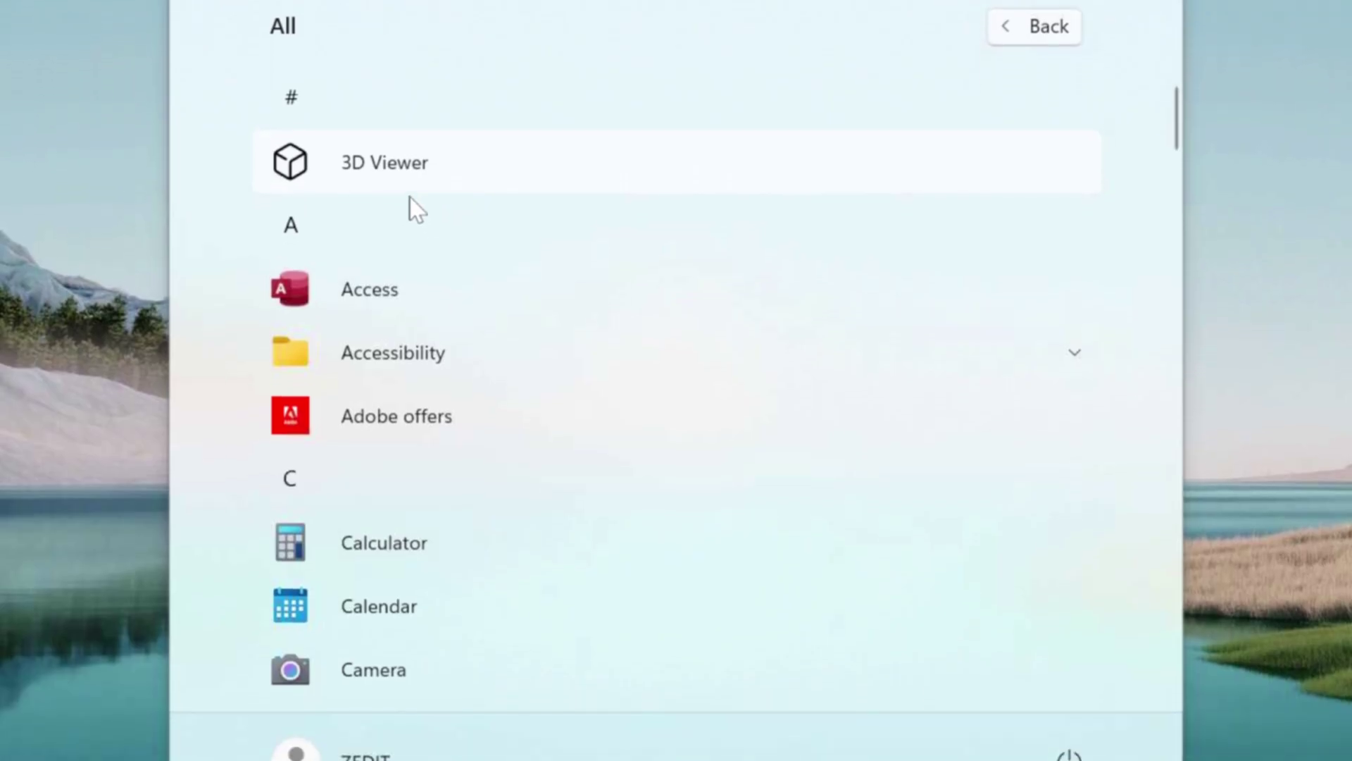
right_click(334, 647)
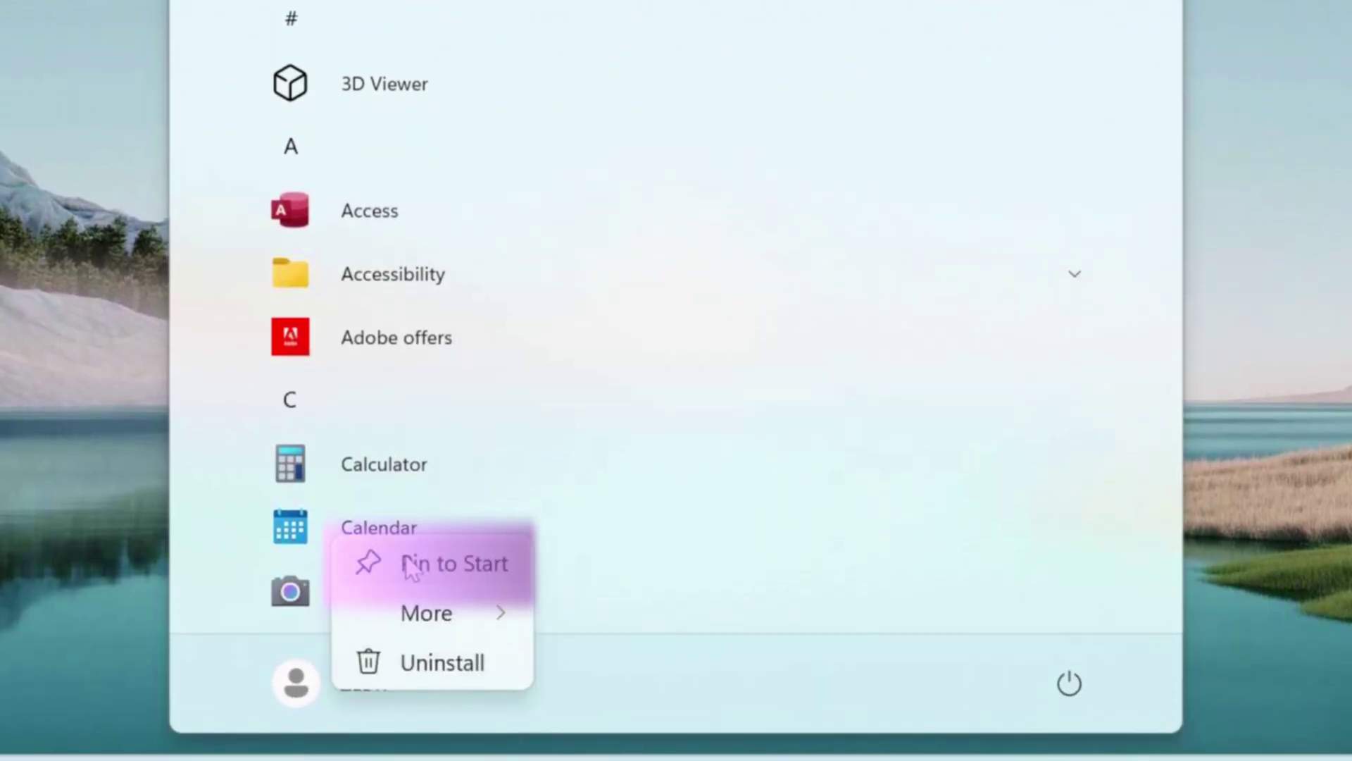
click(412, 566)
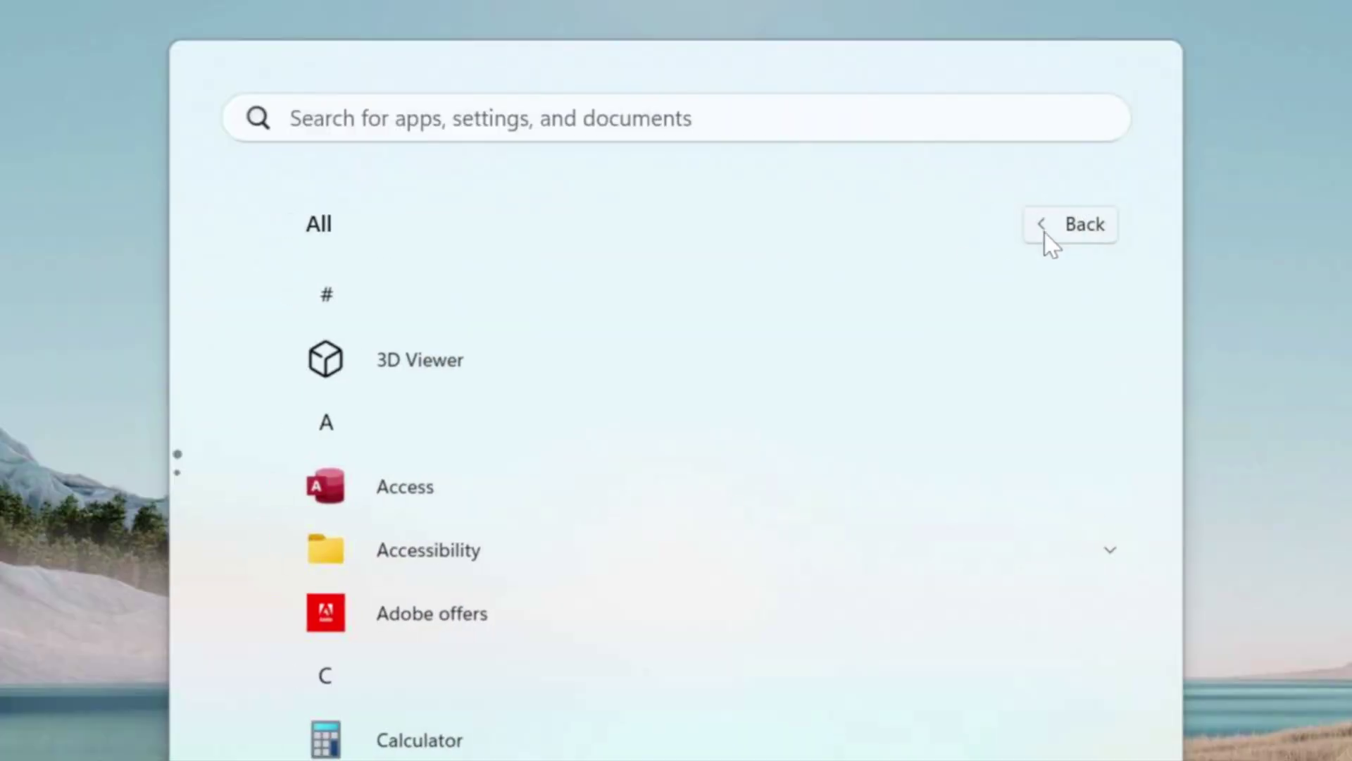
Step: Group PowerPoint and Excel into one pinned folder, then launch Settings
click(1046, 231)
drag(617, 325, 750, 316)
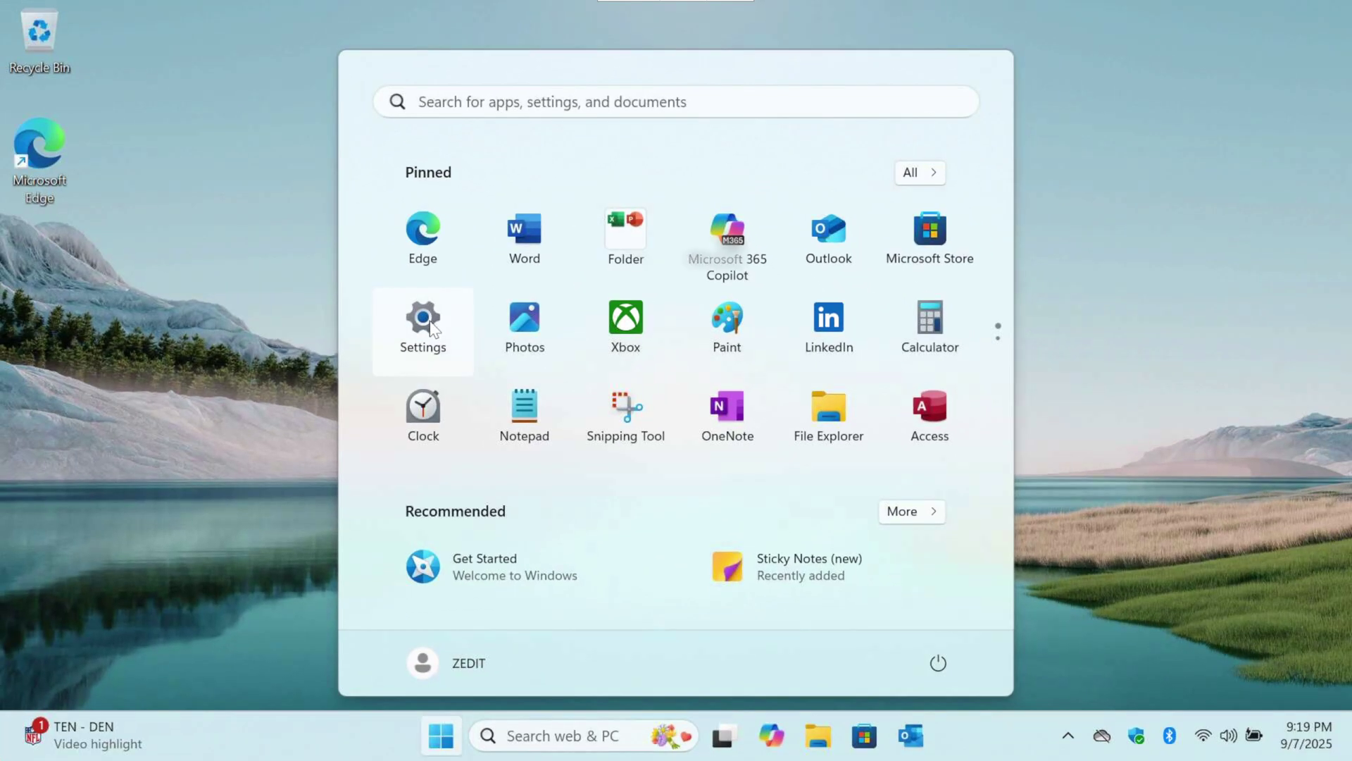
click(426, 328)
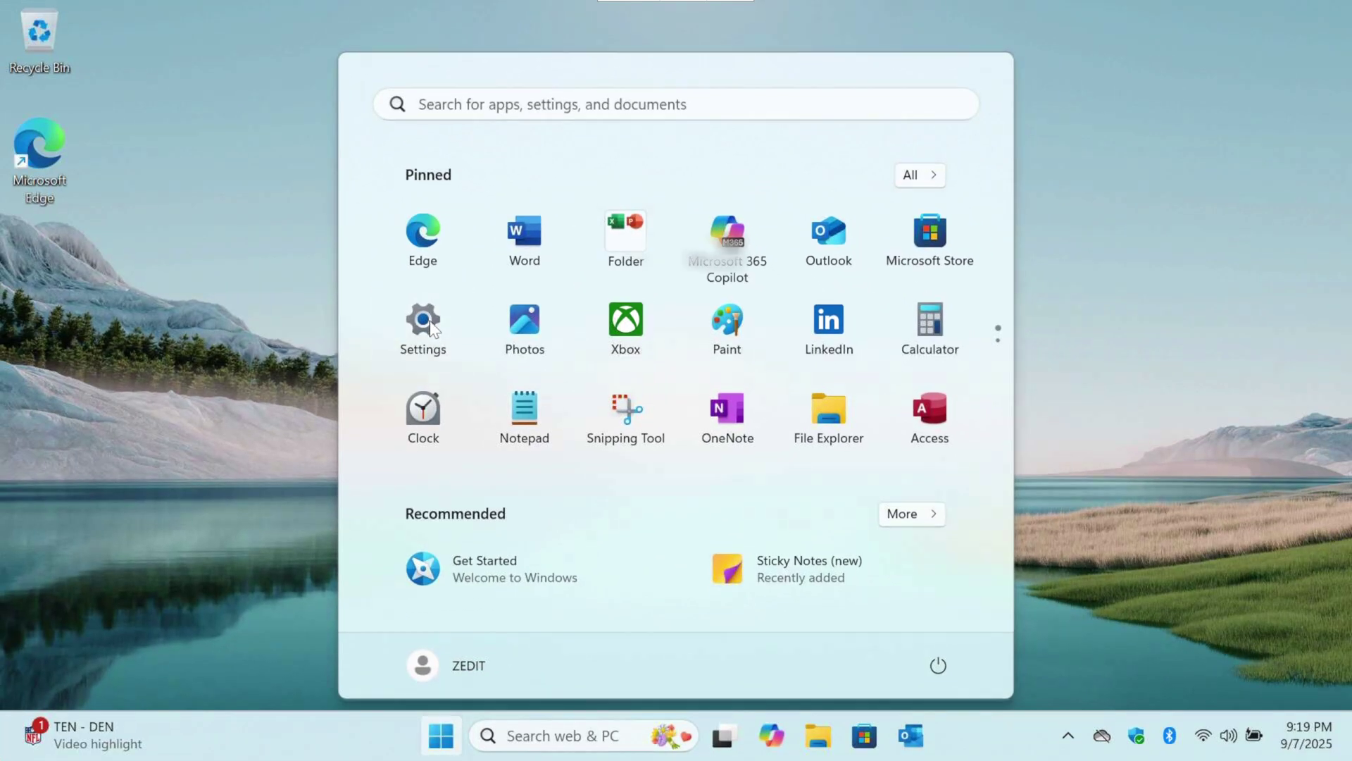
Step: Review the Personalization > Start layout options, then return to the desktop
click(403, 374)
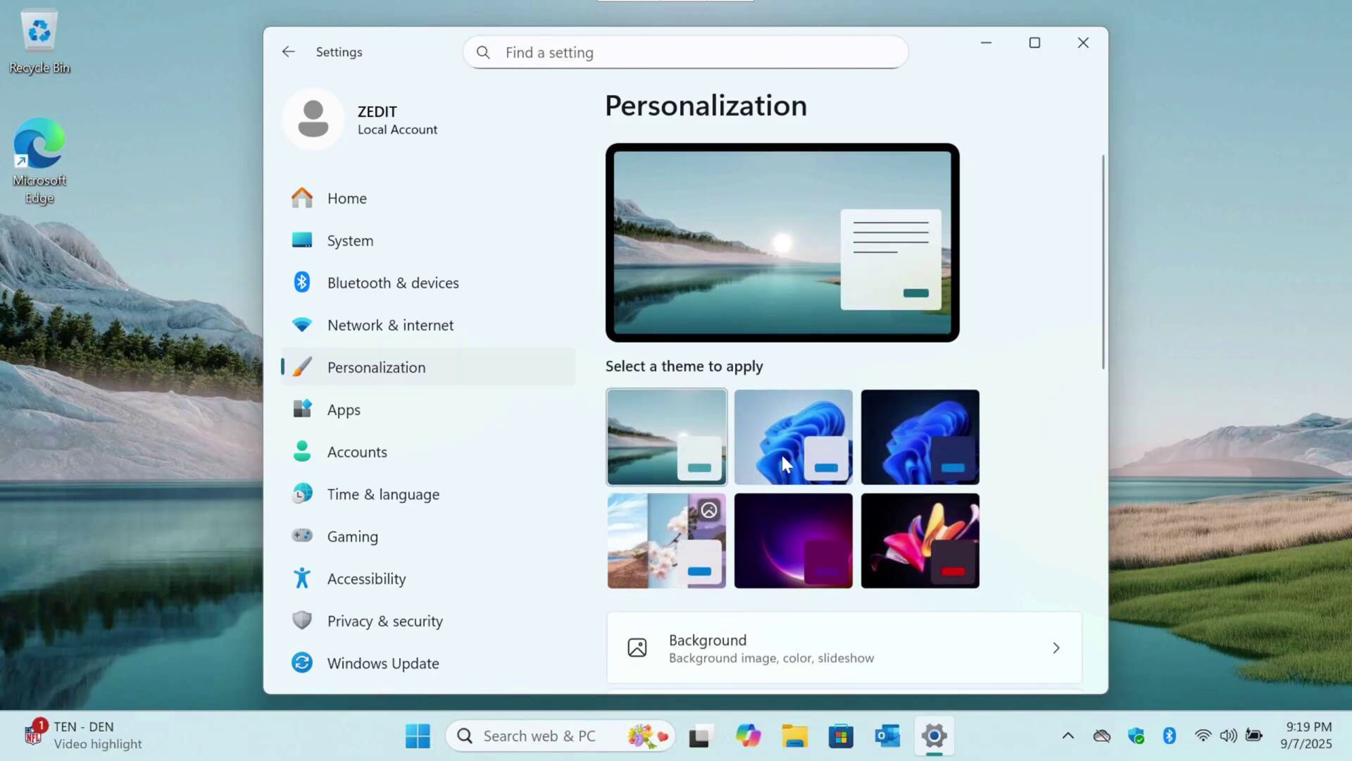
scroll(780, 452, down, 5)
click(783, 534)
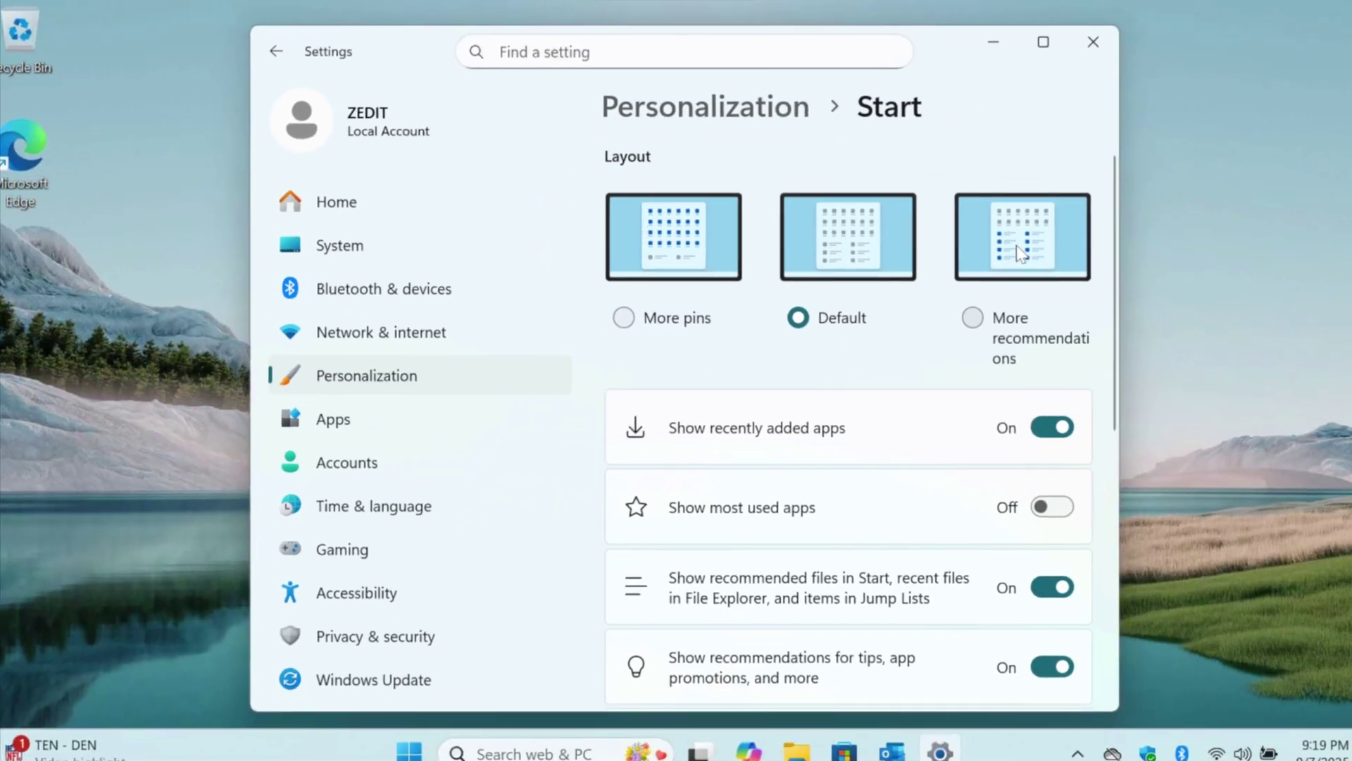
key(super+d)
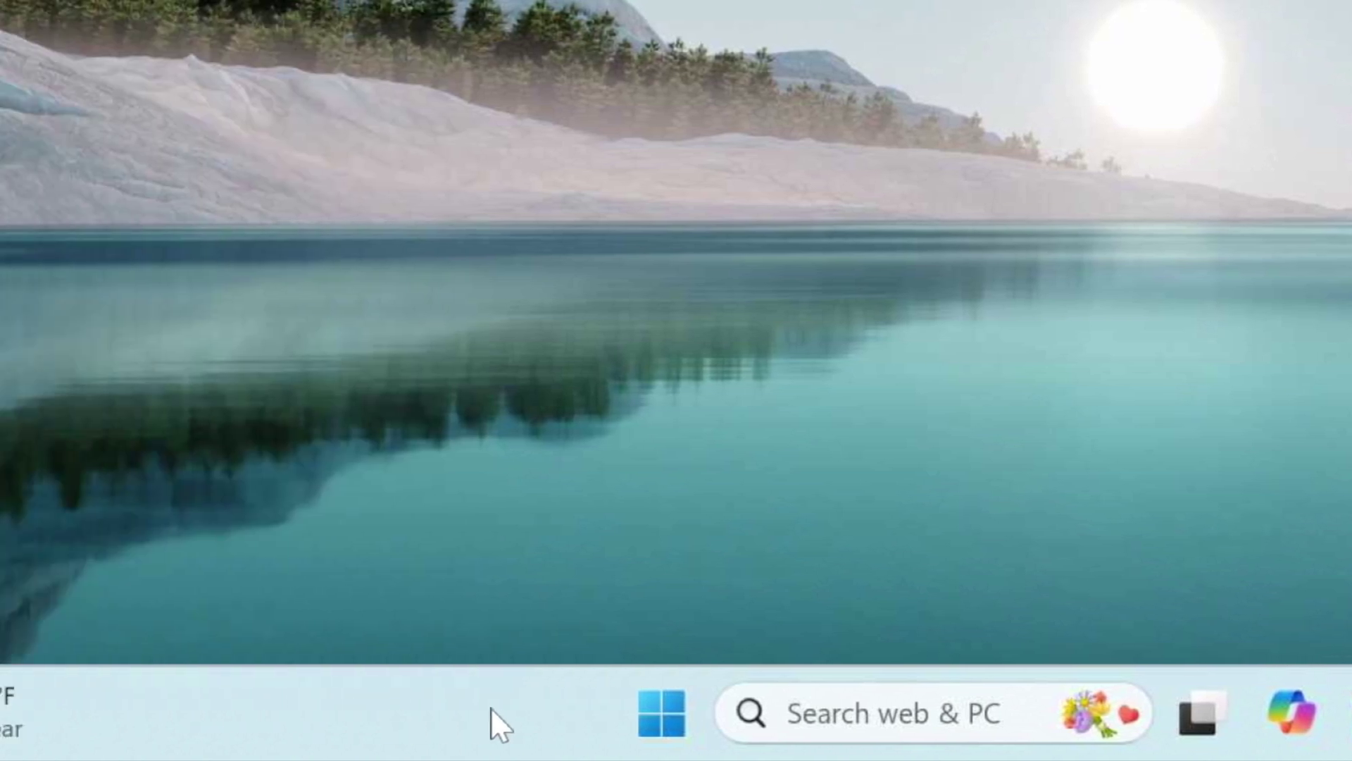
Step: In Taskbar settings, set Search to Hide and turn off Task view and Widgets
right_click(12, 712)
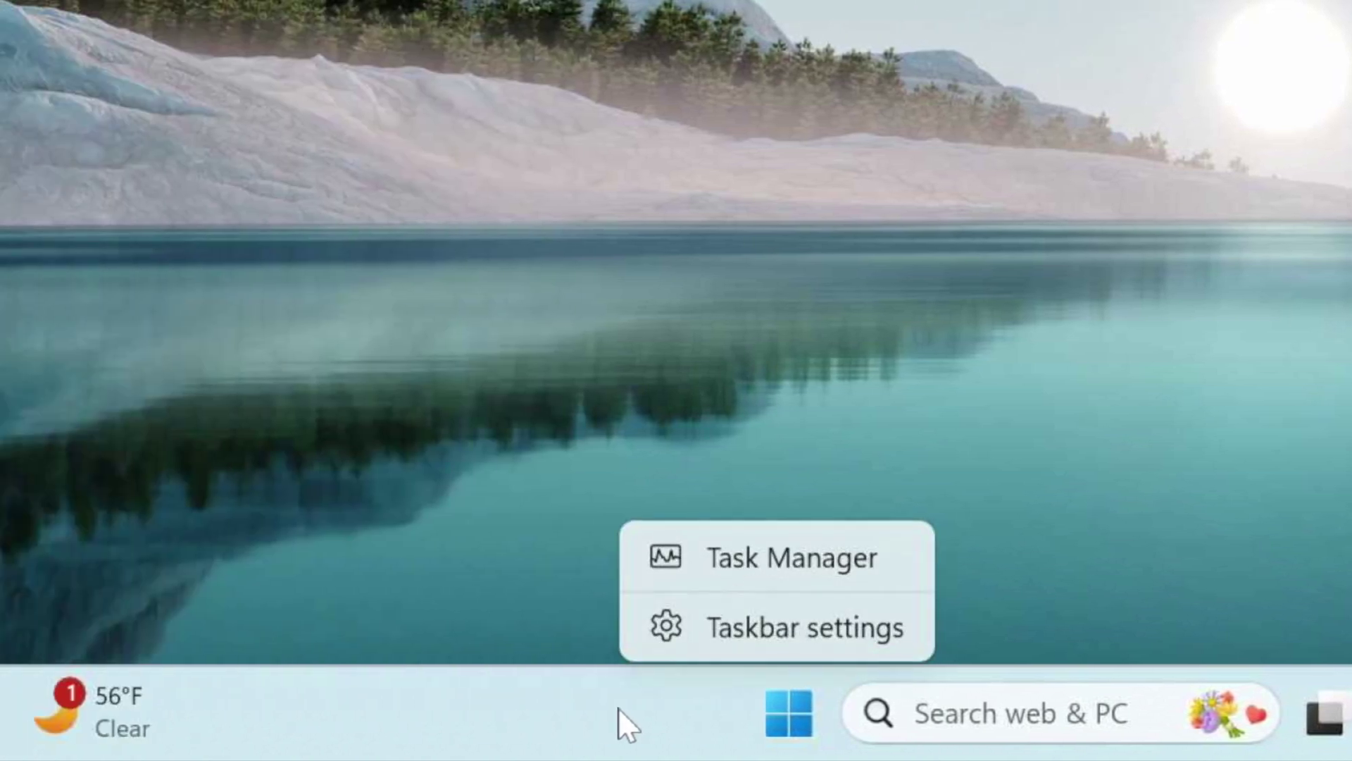
click(704, 637)
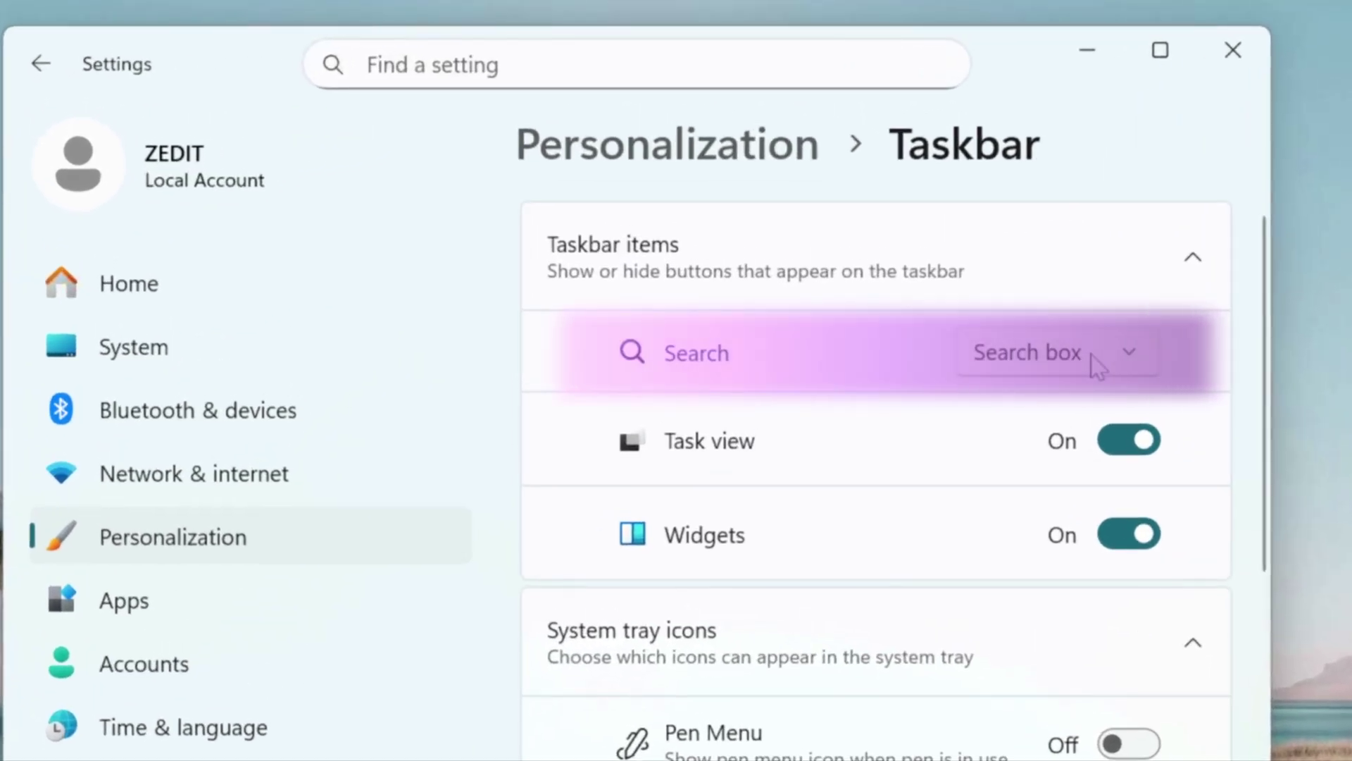
click(990, 249)
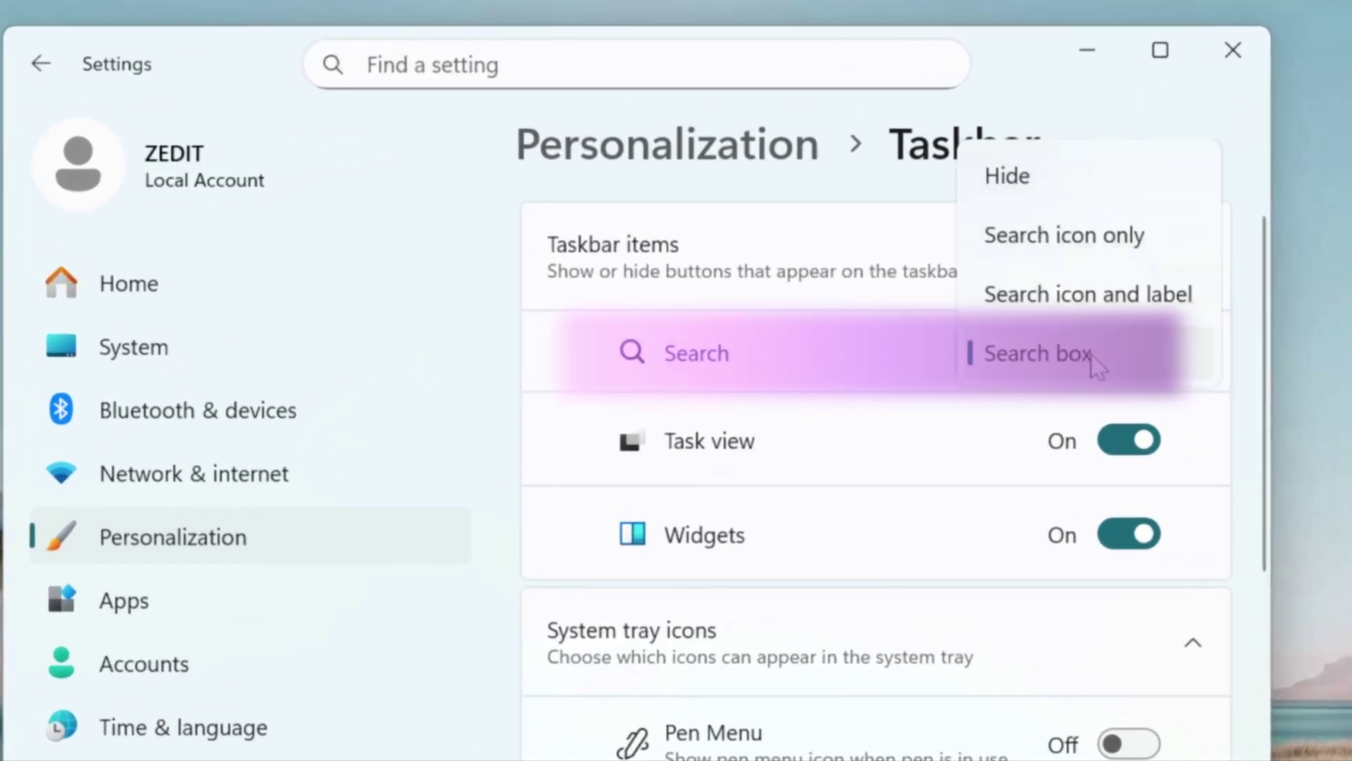
click(1011, 184)
click(1131, 451)
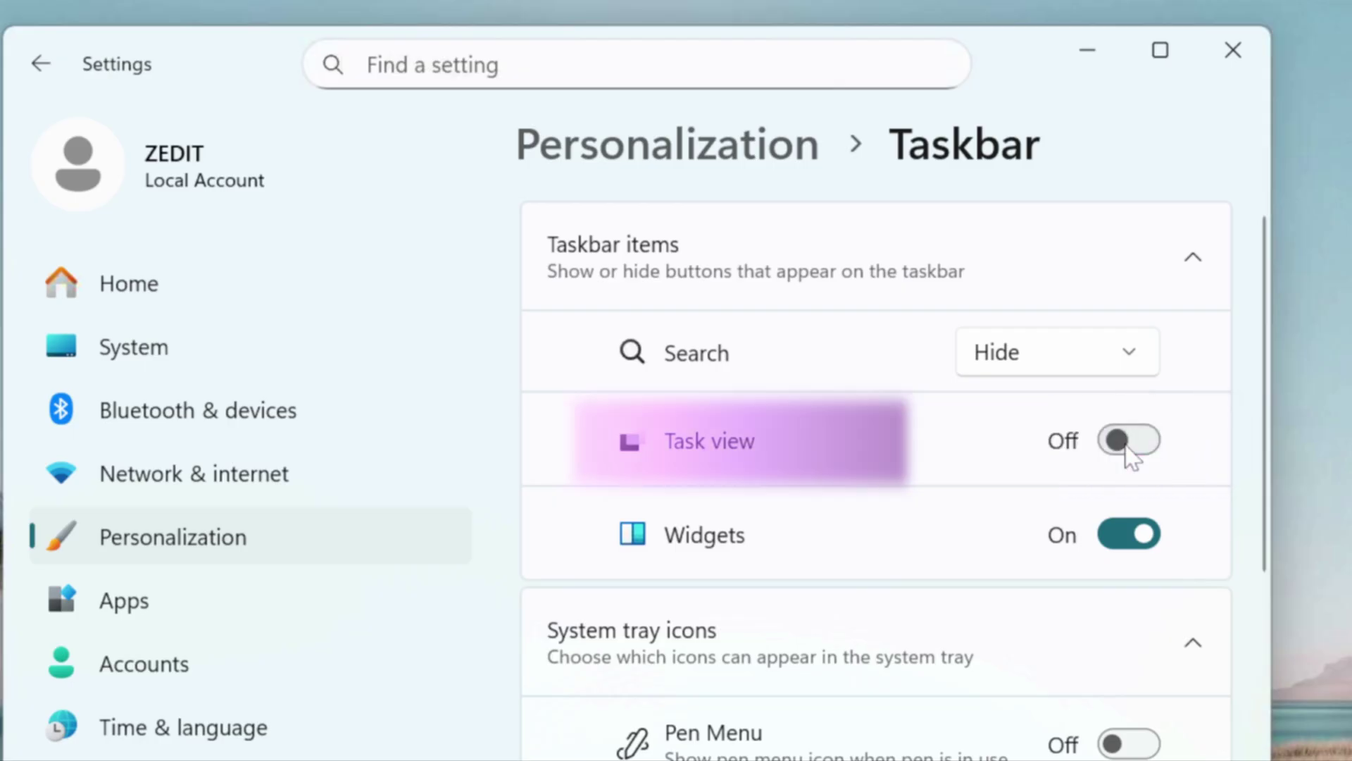
click(1127, 539)
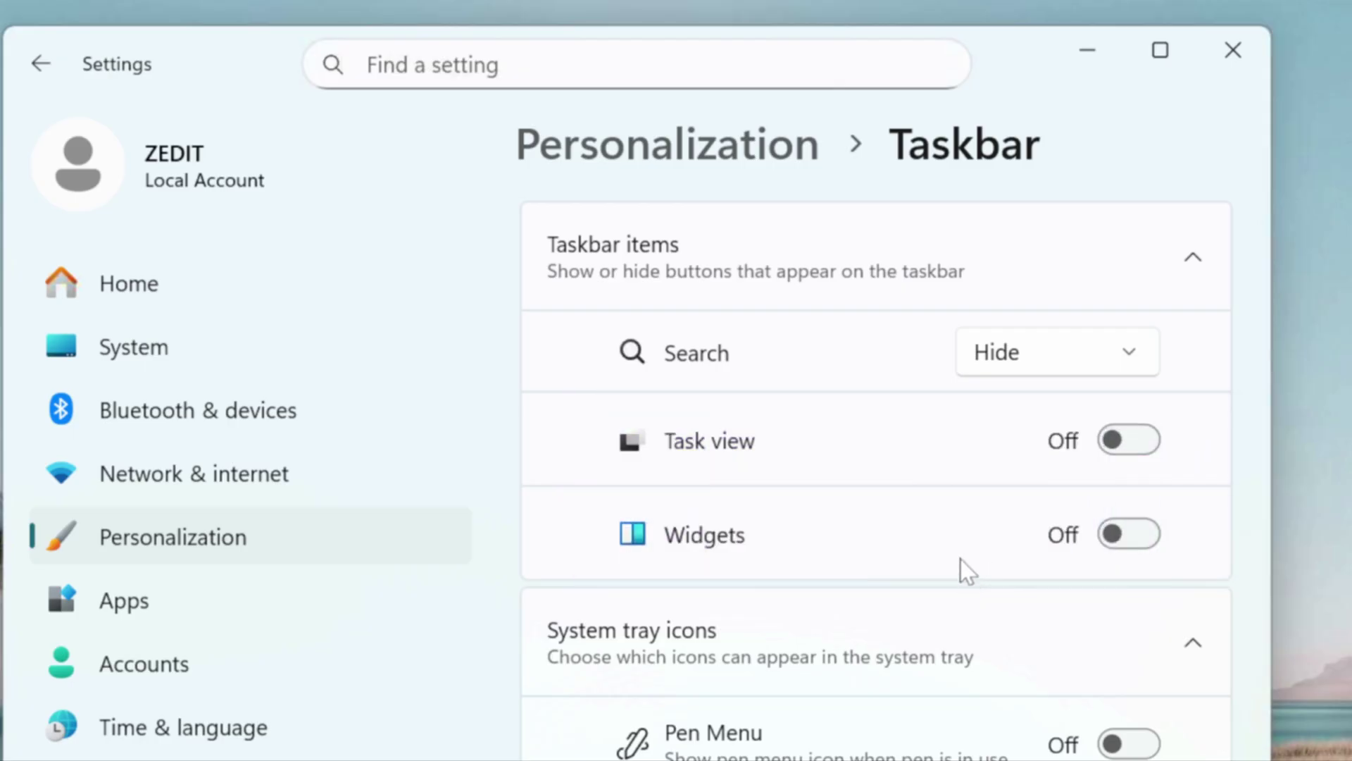
Step: Set the taskbar alignment to Left under Taskbar behaviors
scroll(959, 561, down, 5)
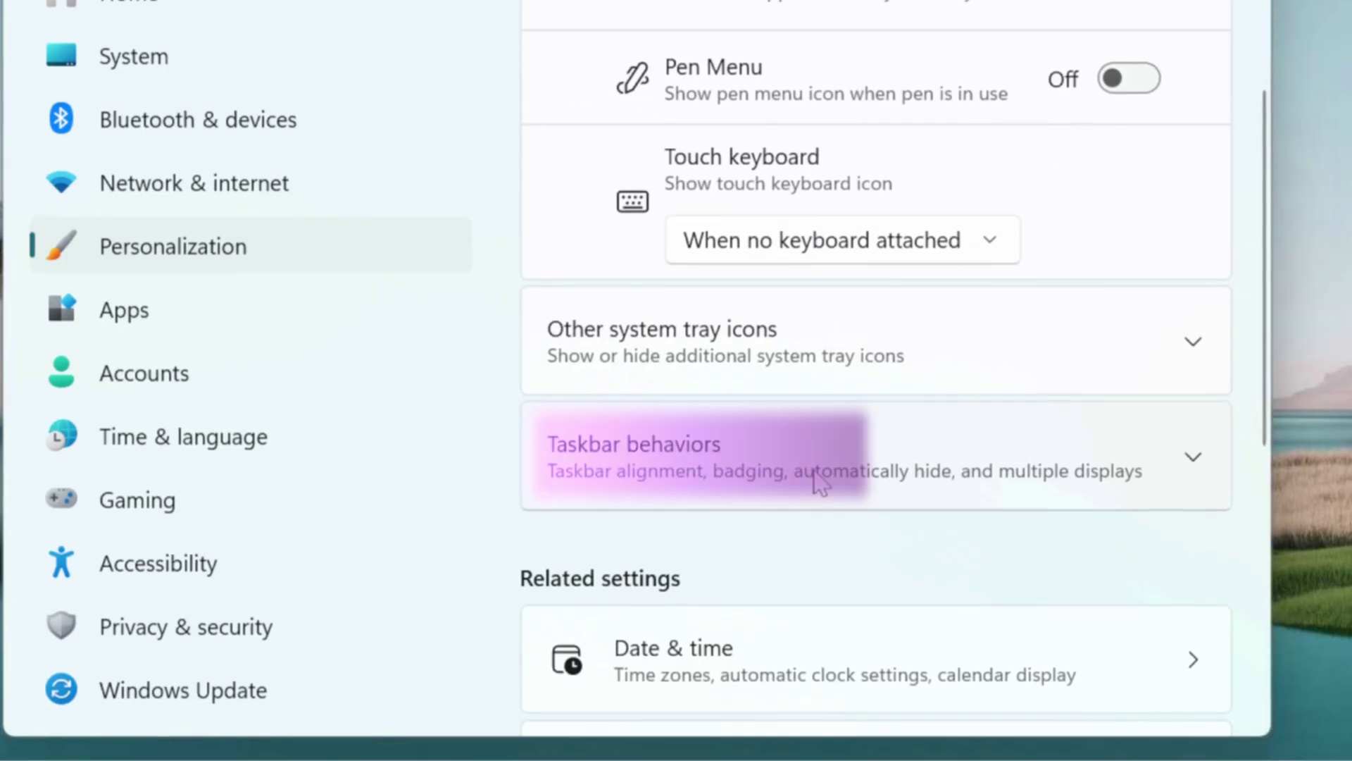
click(803, 461)
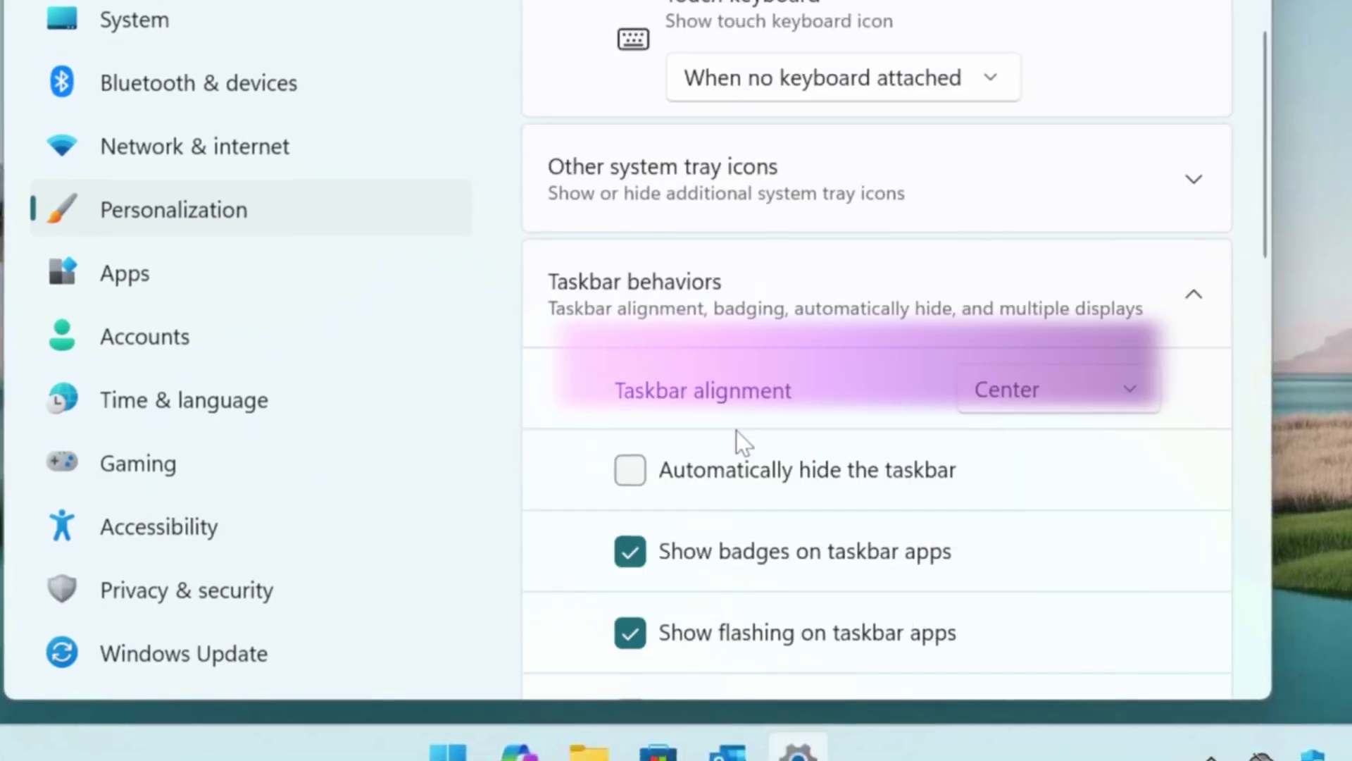
click(1033, 367)
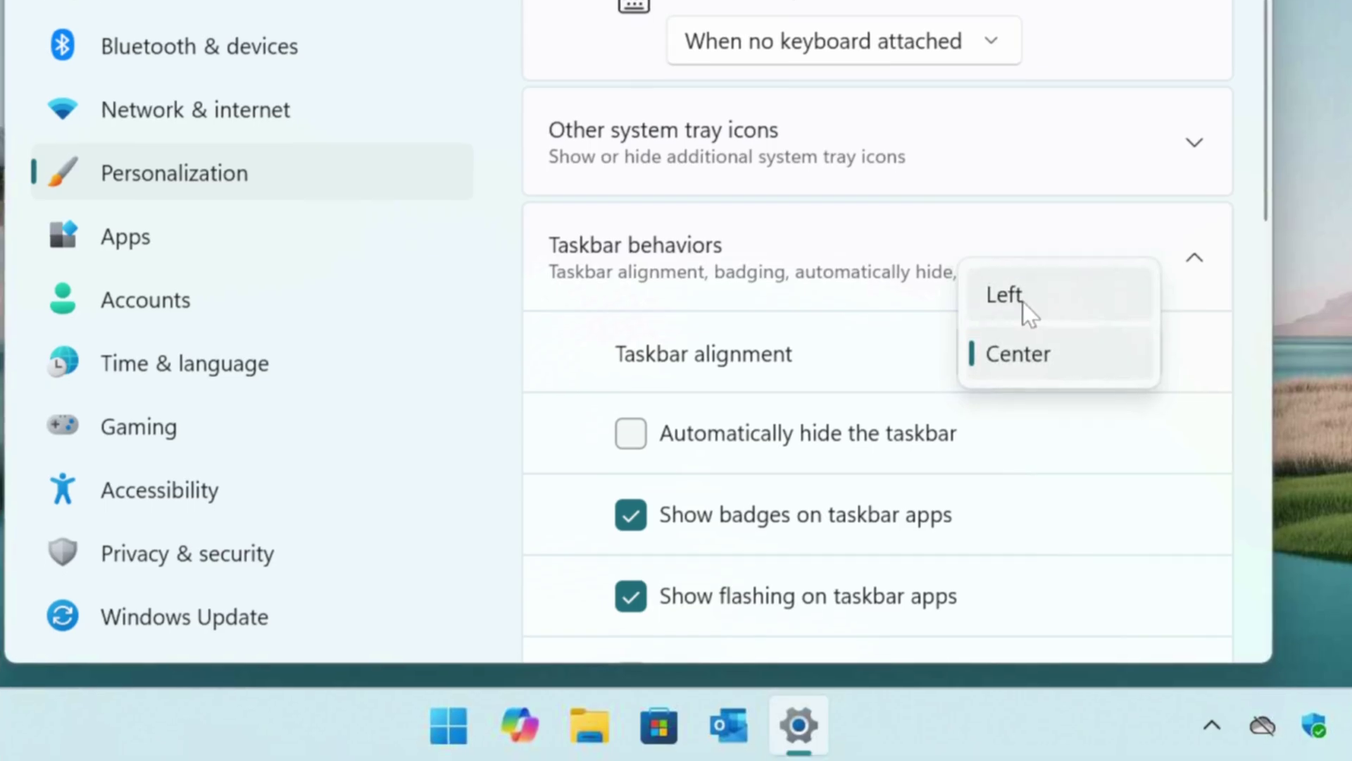
click(1022, 302)
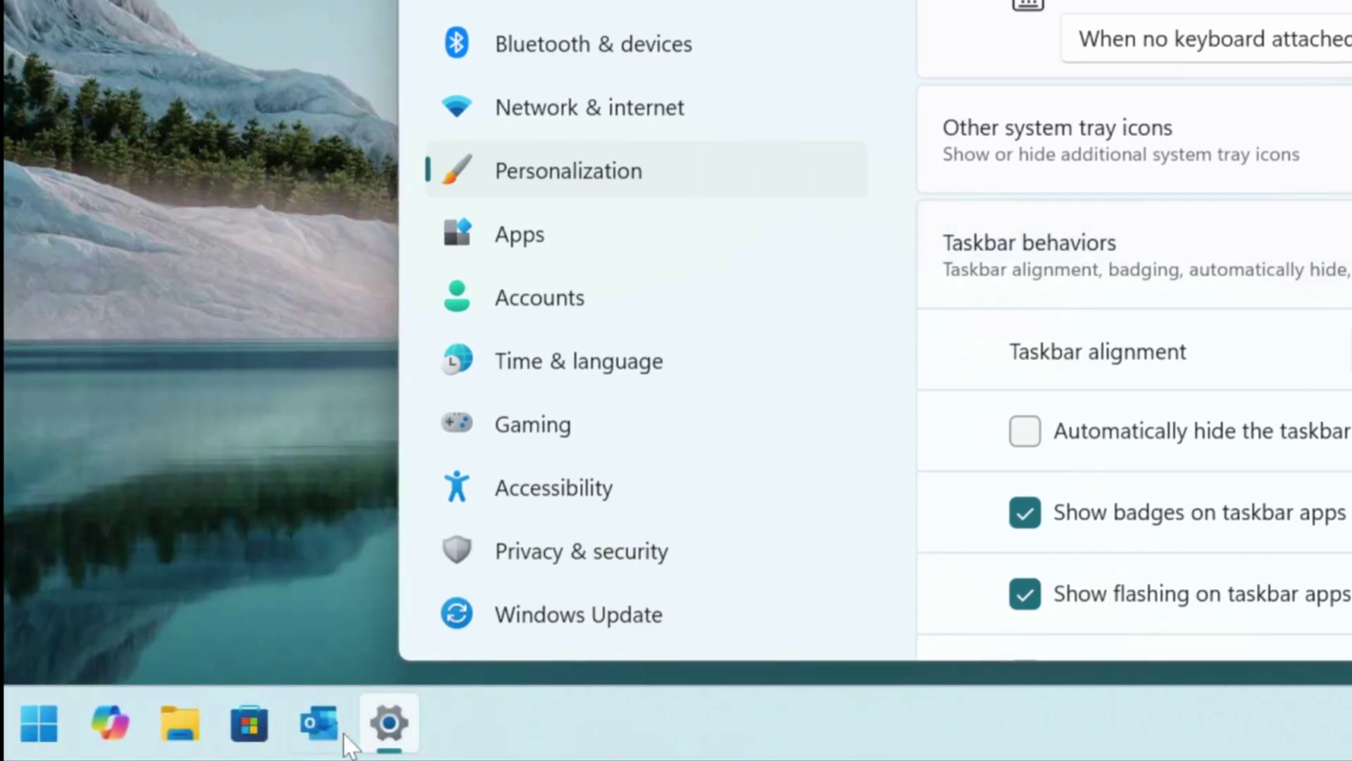
Step: Close Settings and pin Microsoft Edge to the taskbar from its desktop shortcut
key(alt+F4)
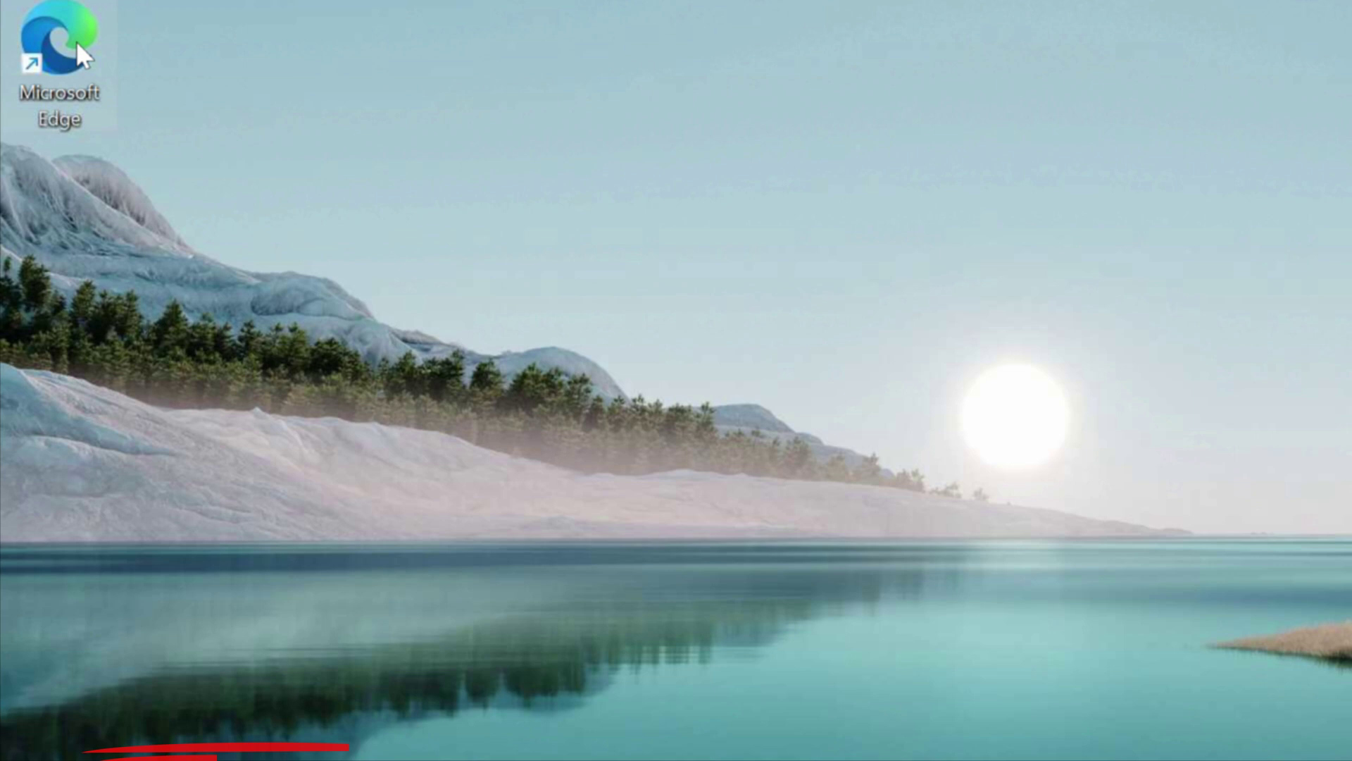
right_click(74, 60)
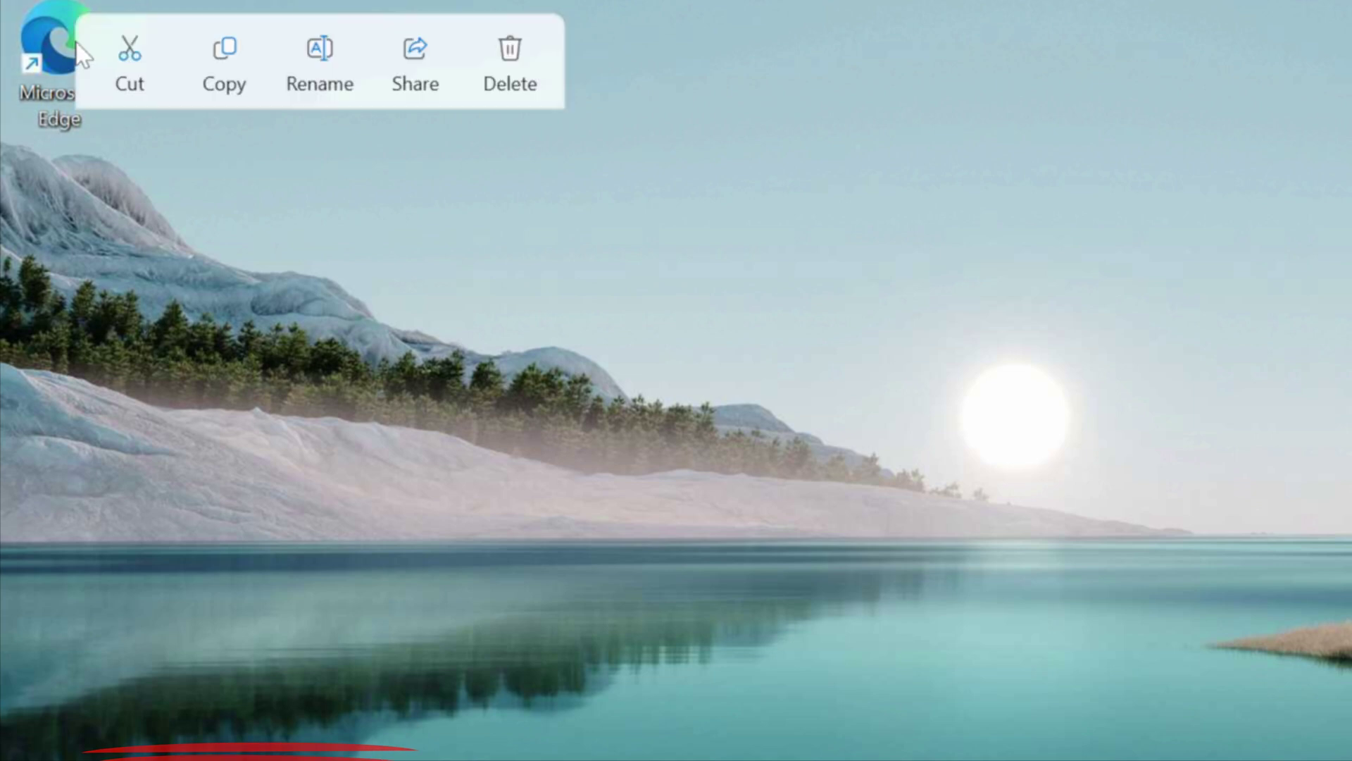
click(262, 722)
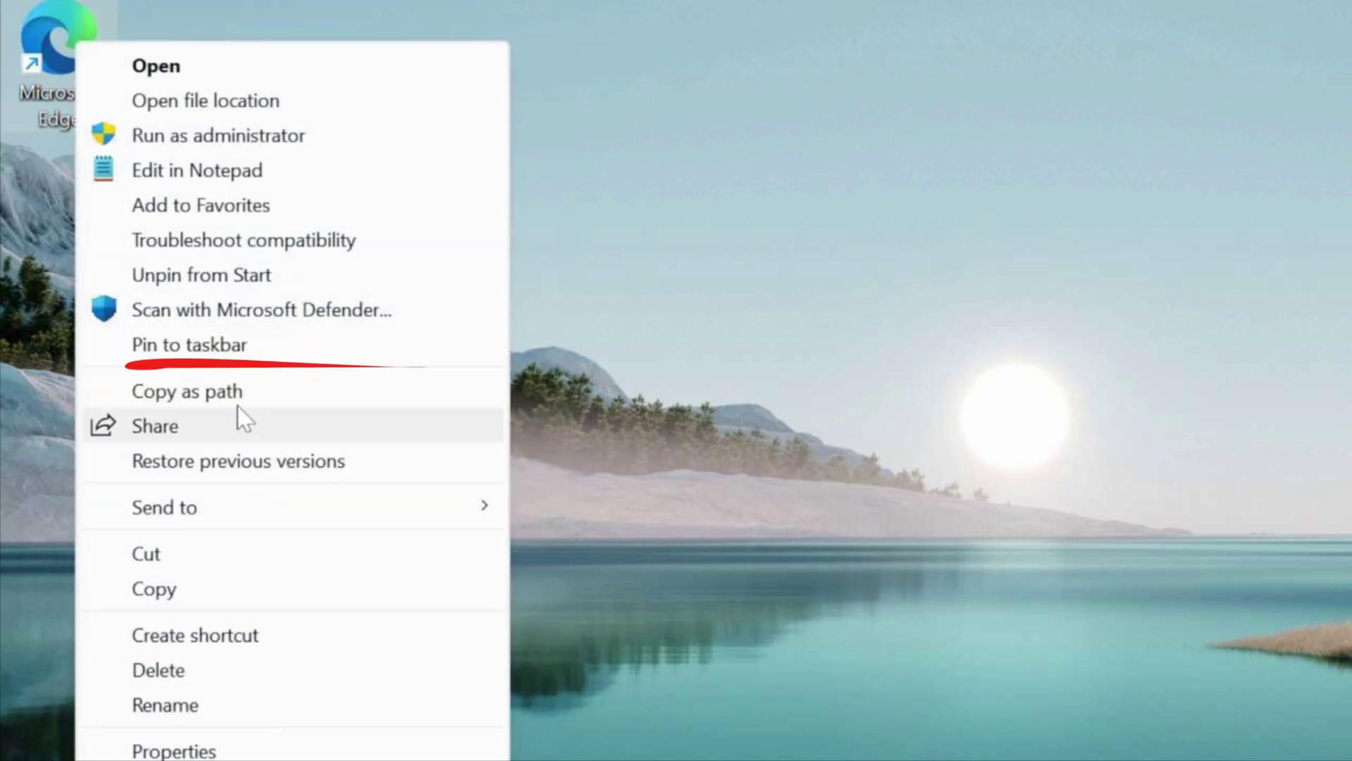
click(229, 345)
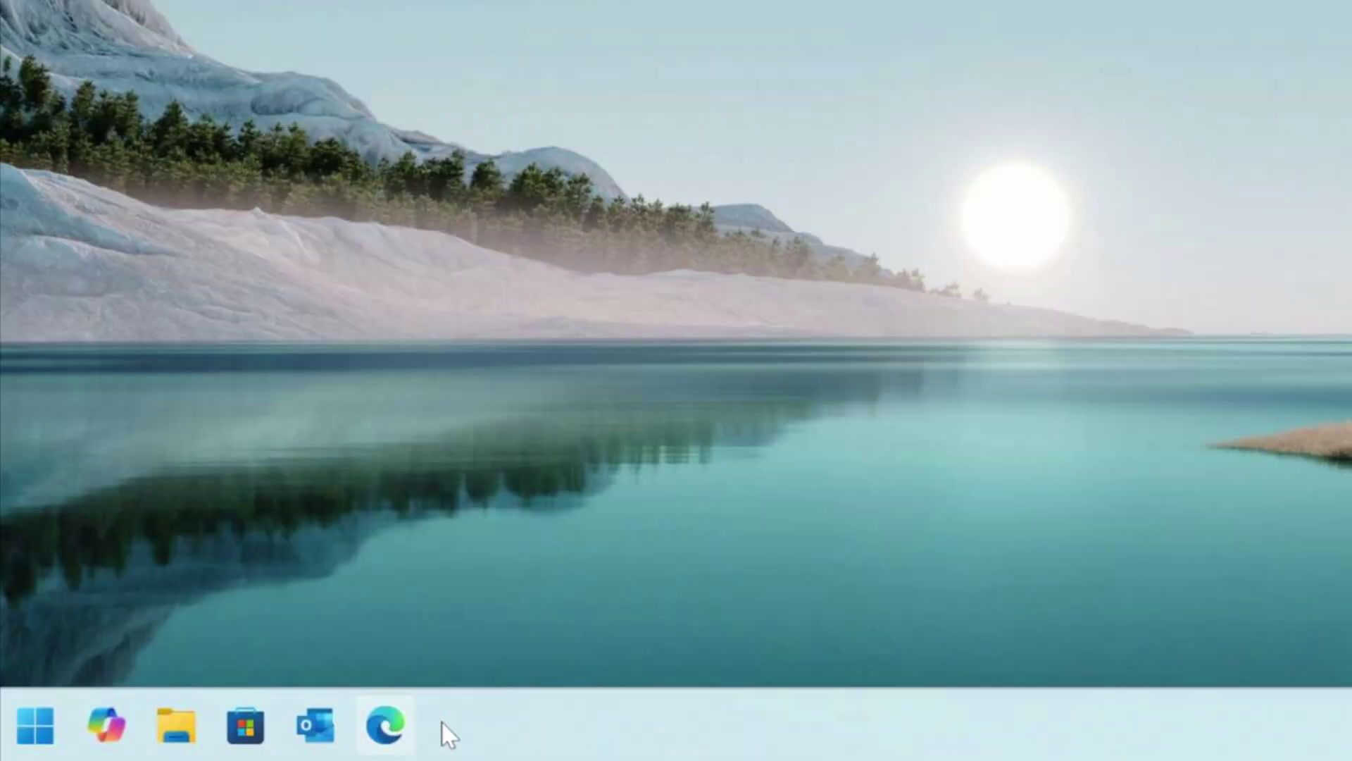
Step: Move Edge to the front of the taskbar apps and dismiss the shortcut's options list
click(392, 732)
drag(393, 731, 131, 738)
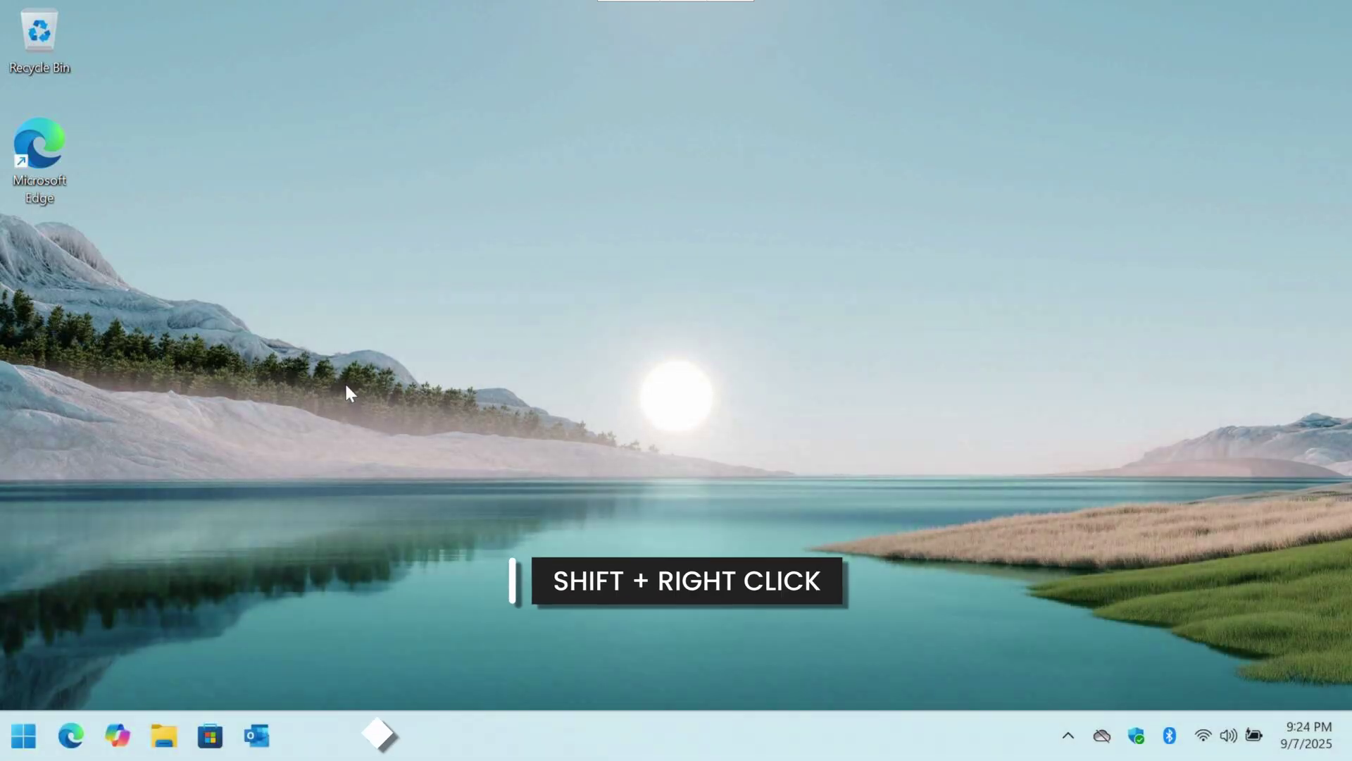
shift+right_click(51, 155)
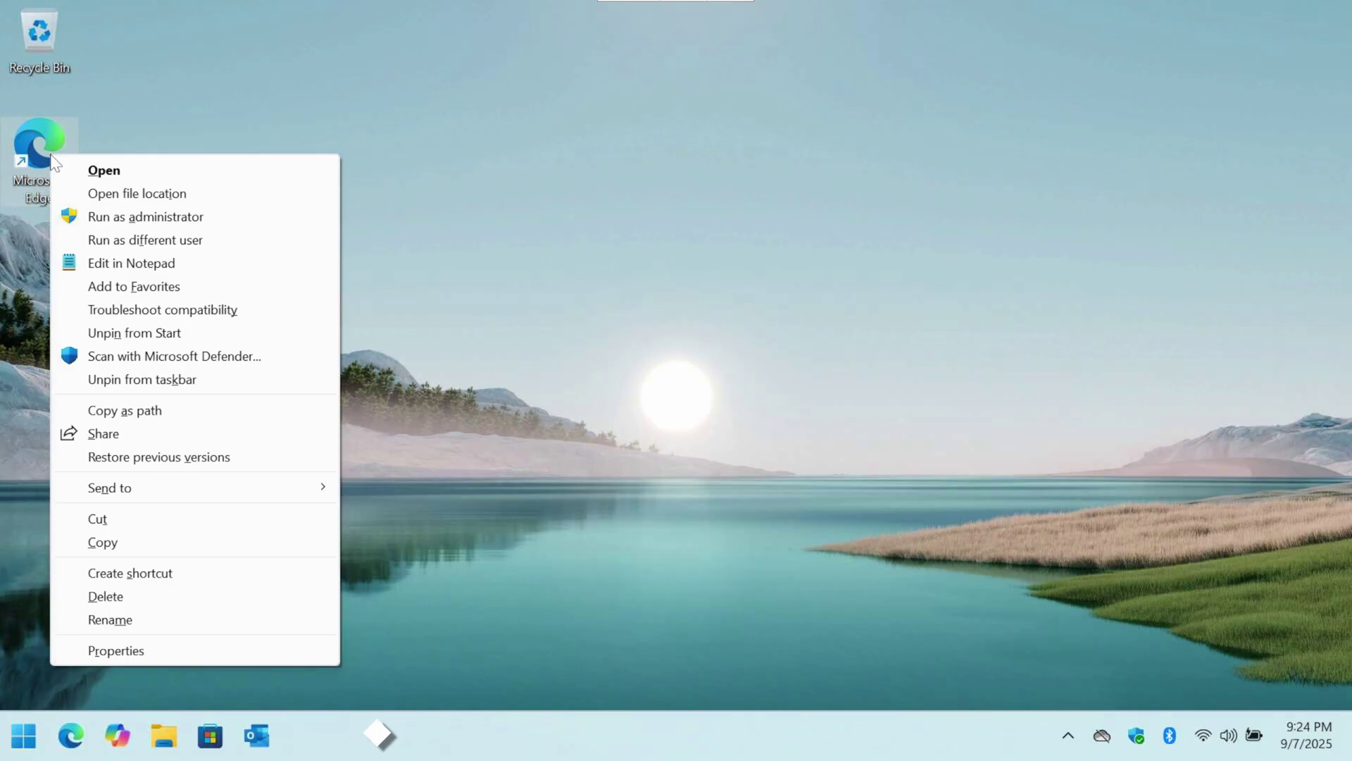
click(686, 643)
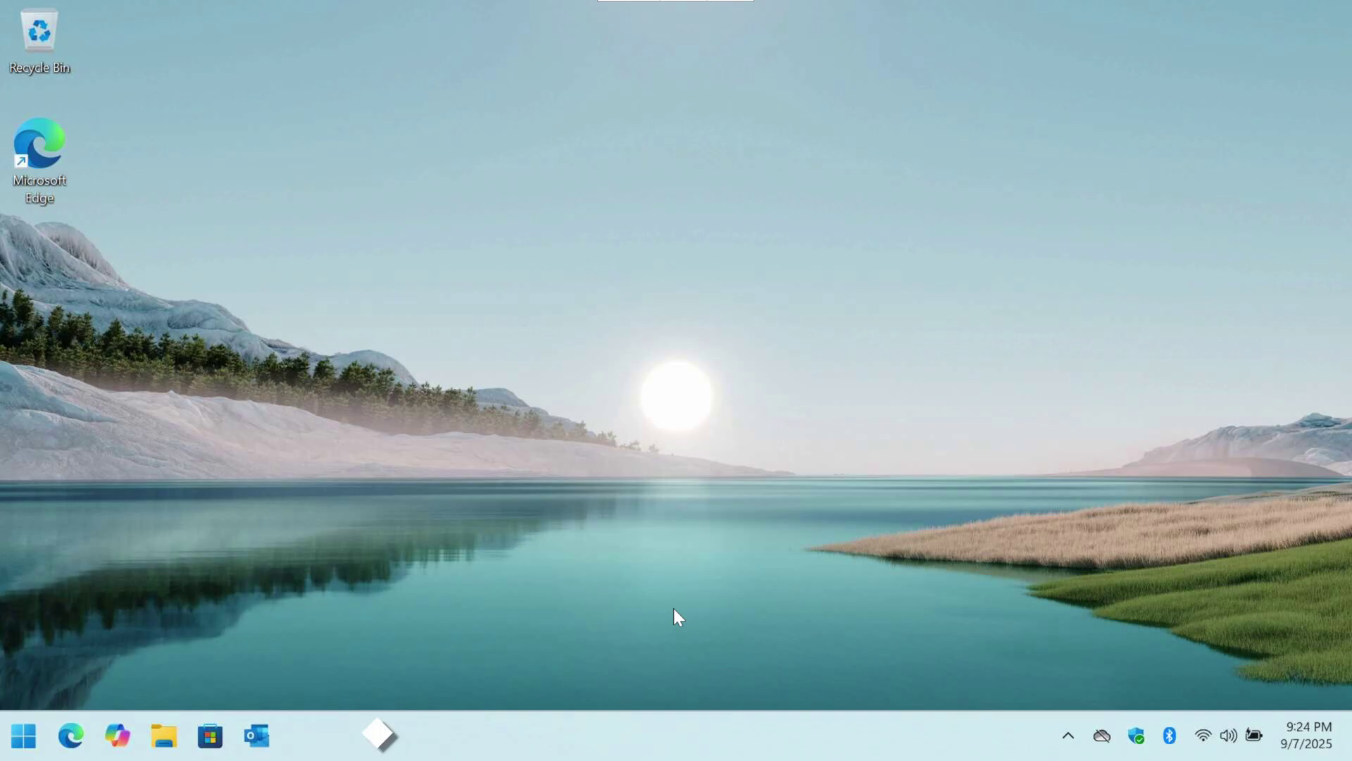
Step: Go to Personalization > Taskbar in Settings and expand Other system tray icons
key(super+i)
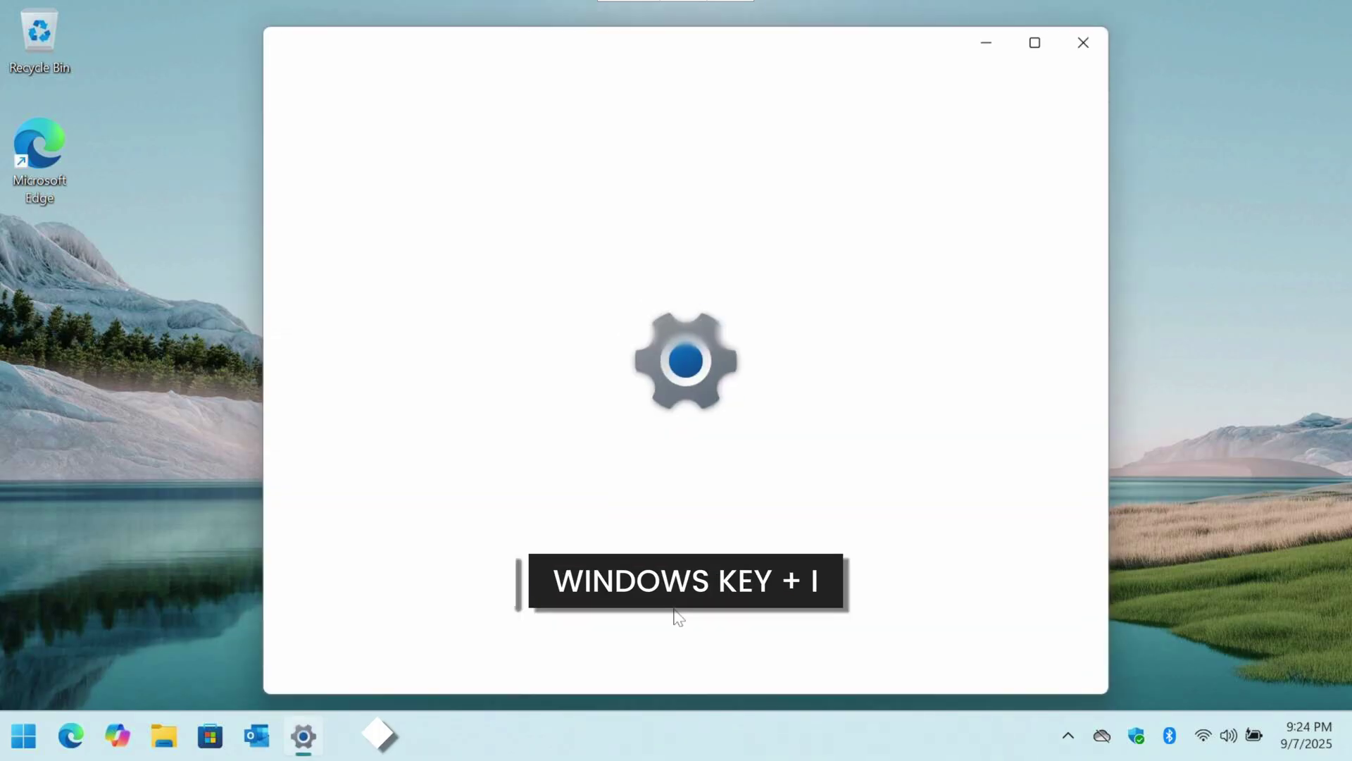
click(400, 373)
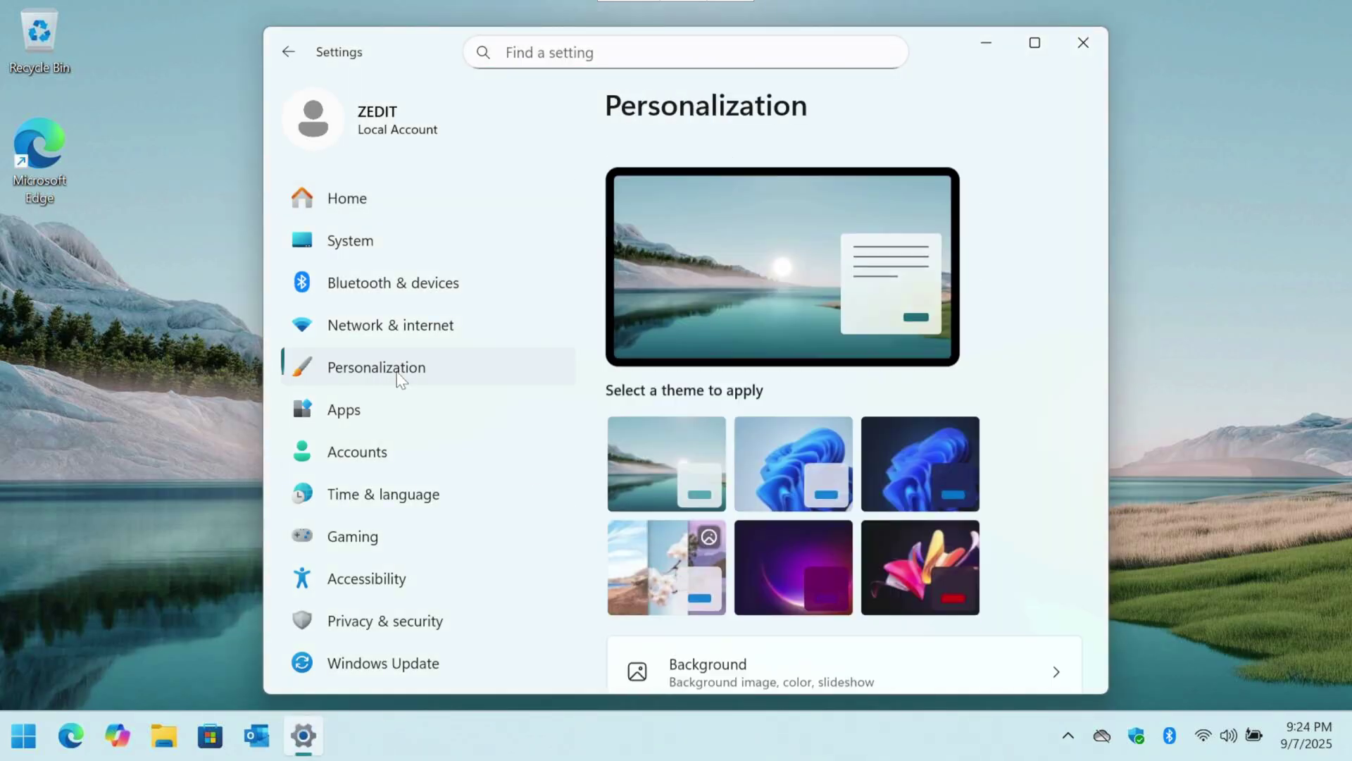
scroll(799, 441, down, 5)
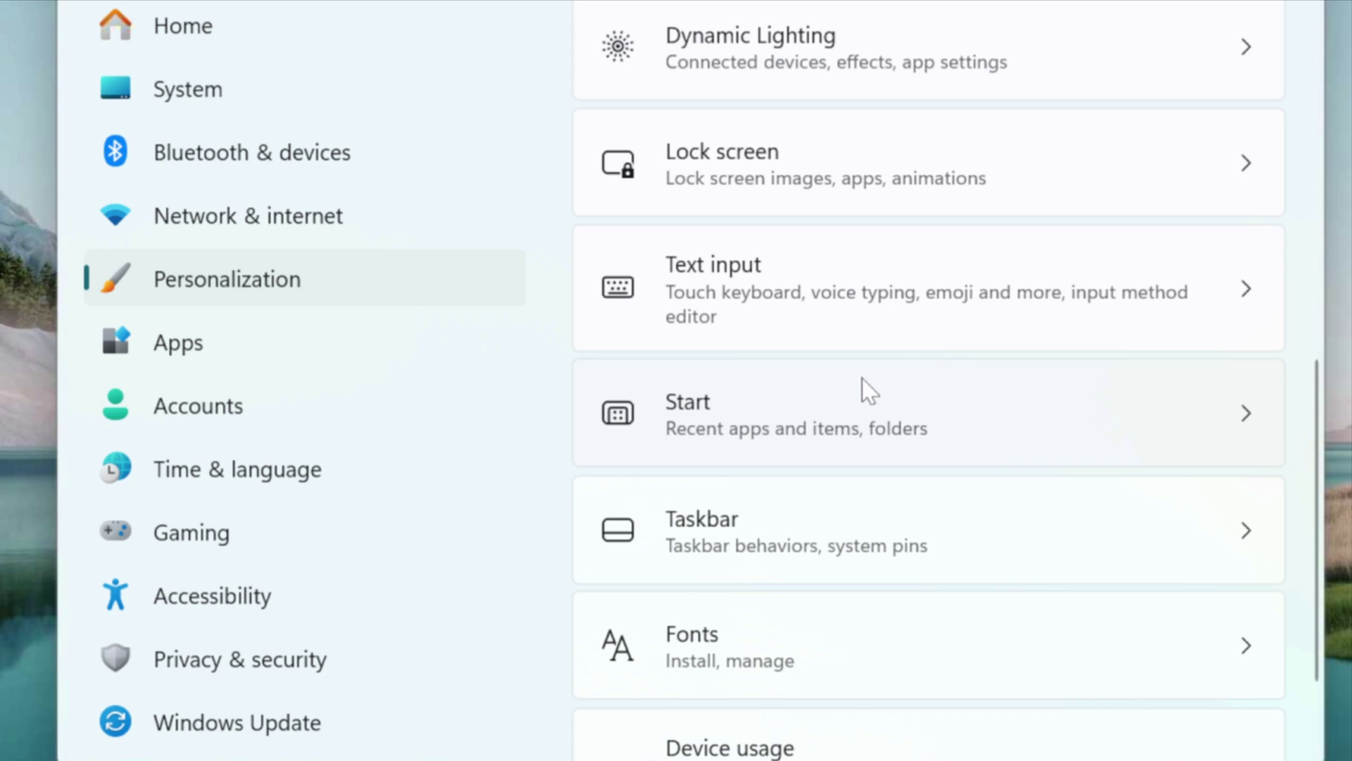
click(894, 539)
scroll(897, 547, down, 5)
click(925, 493)
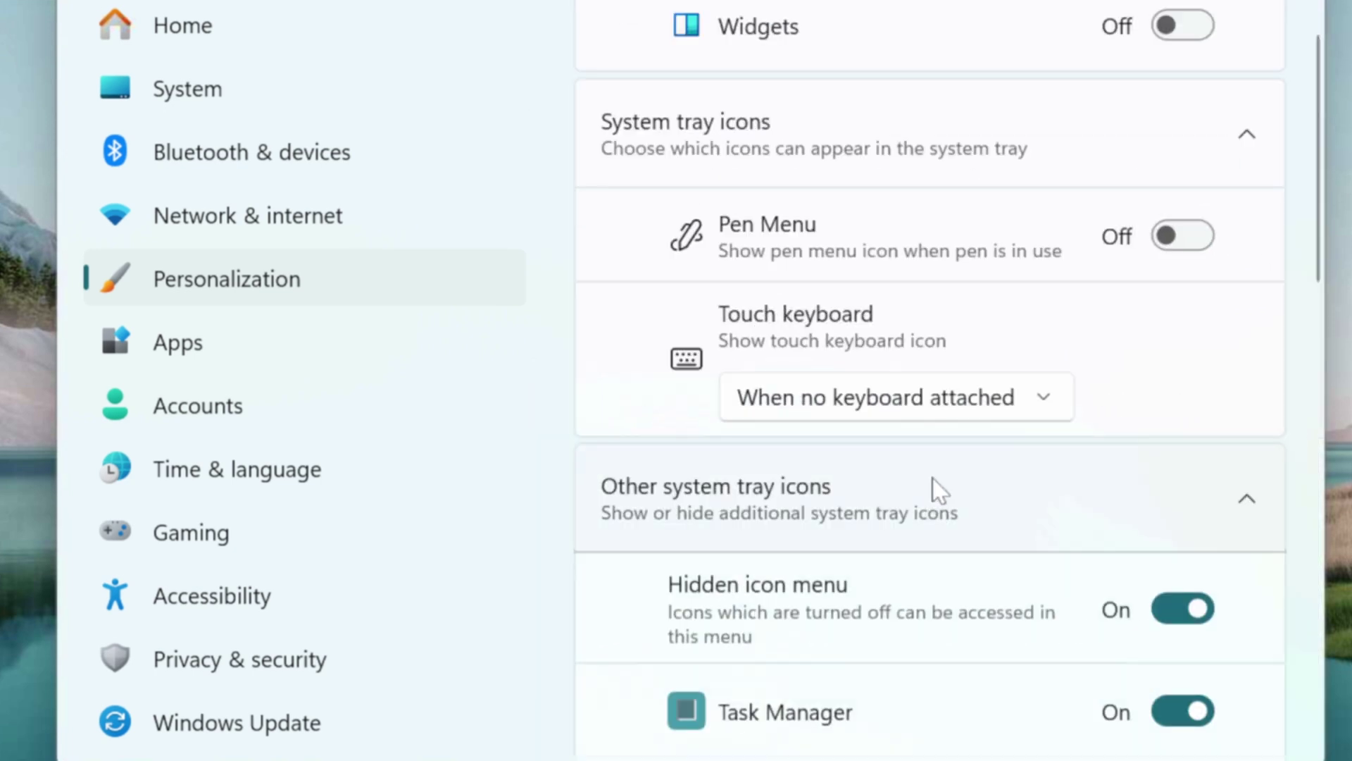
scroll(930, 486, down, 5)
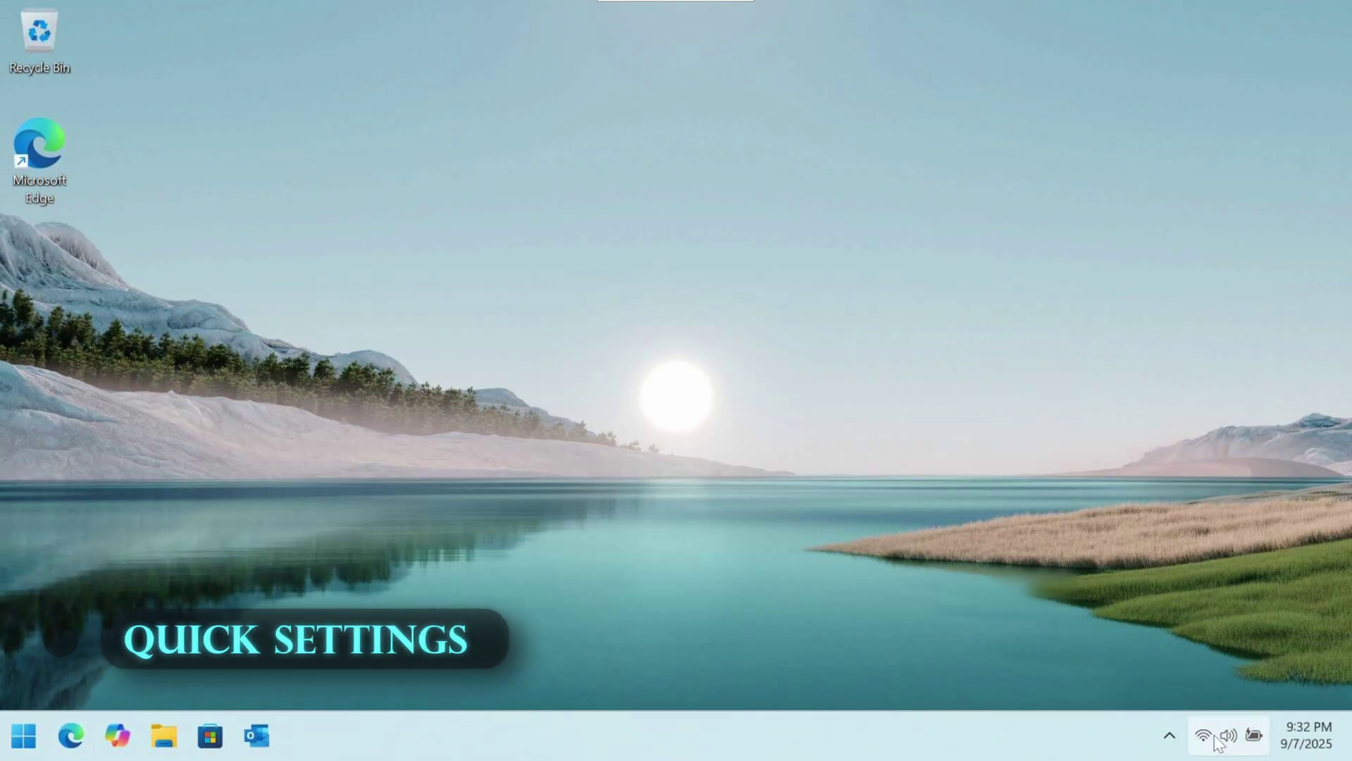
Step: Move the Live captions tile to the middle slot, check Sound output, then open All settings
click(1210, 736)
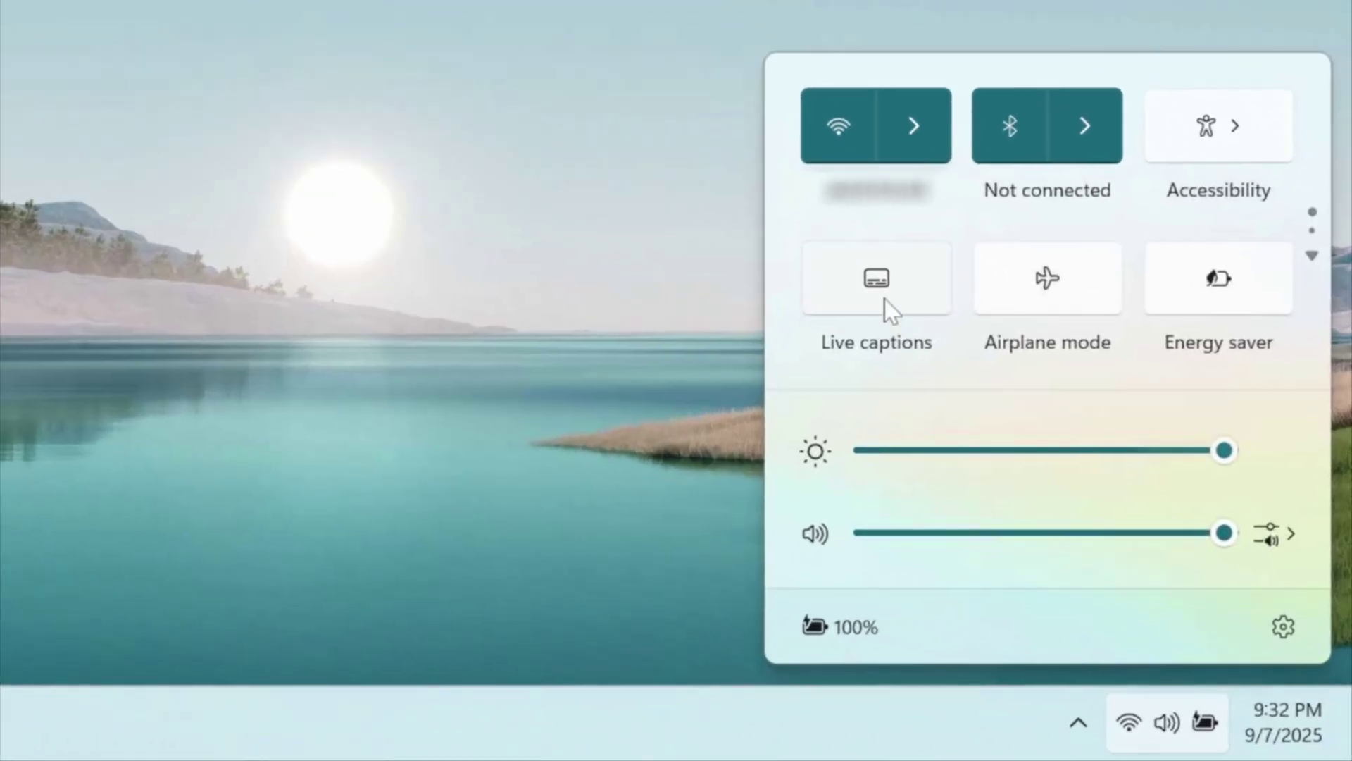
drag(885, 299, 1084, 299)
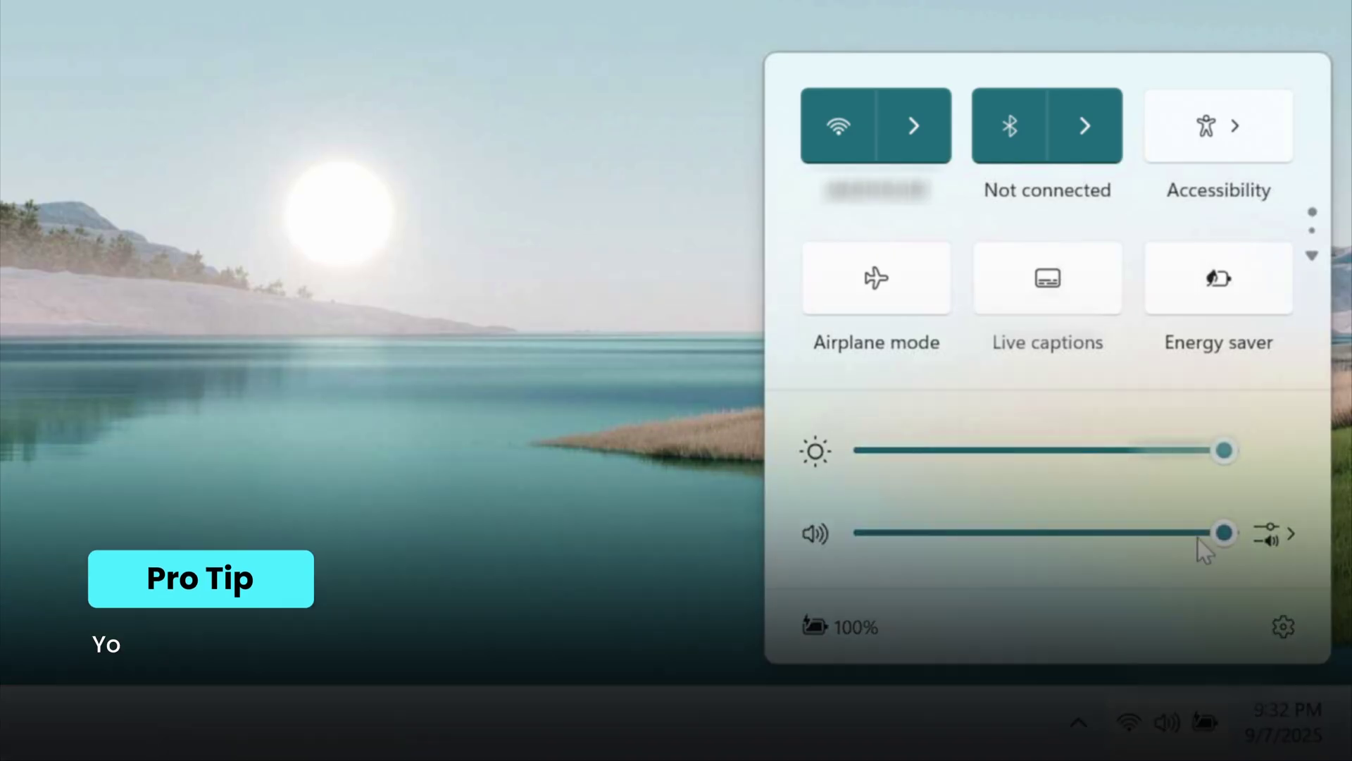
click(1270, 535)
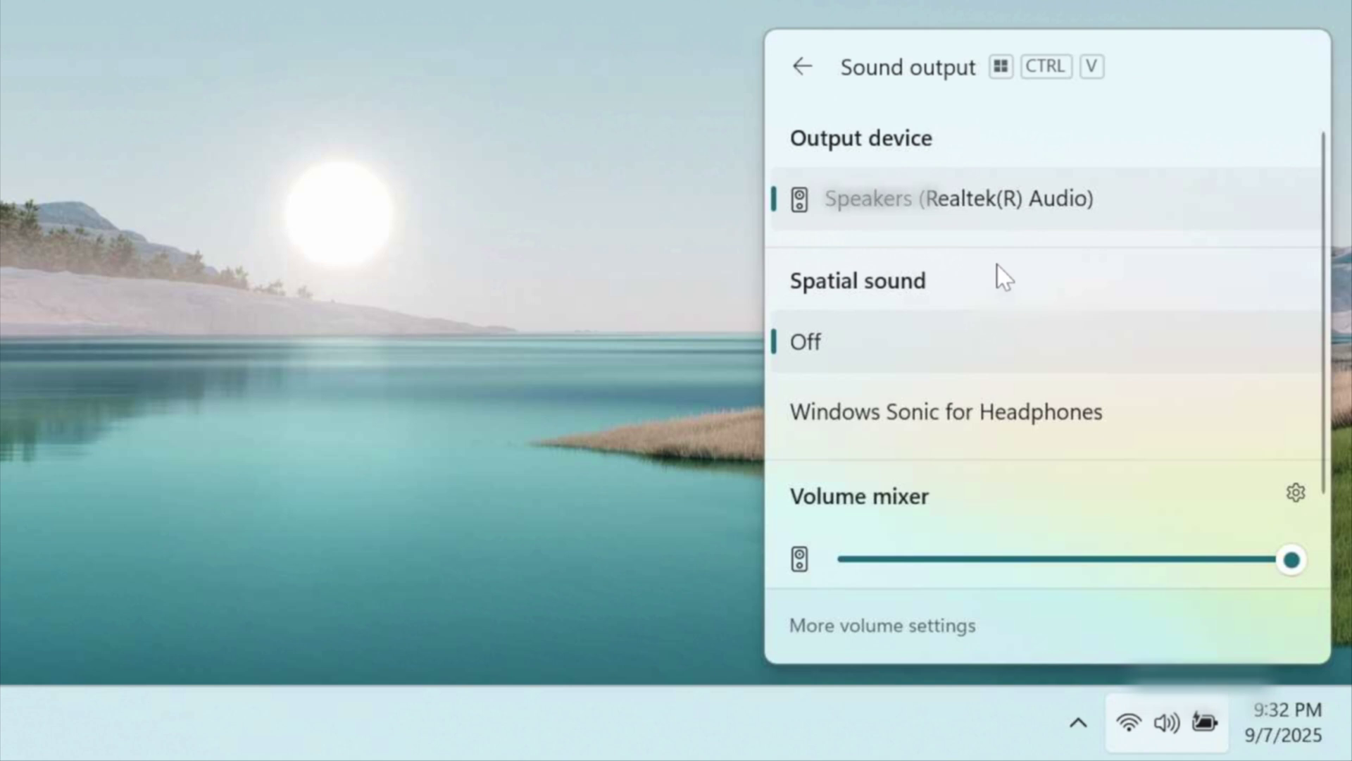
key(Escape)
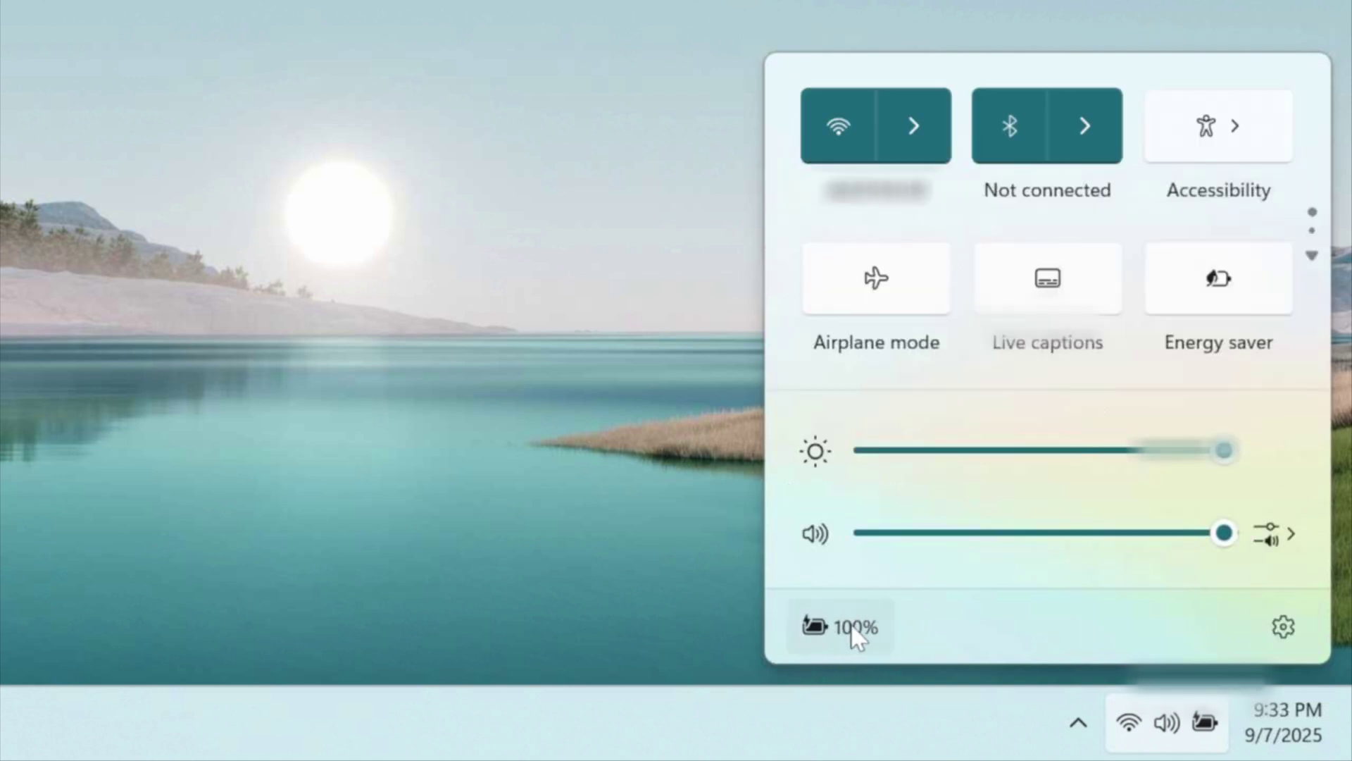
click(1284, 627)
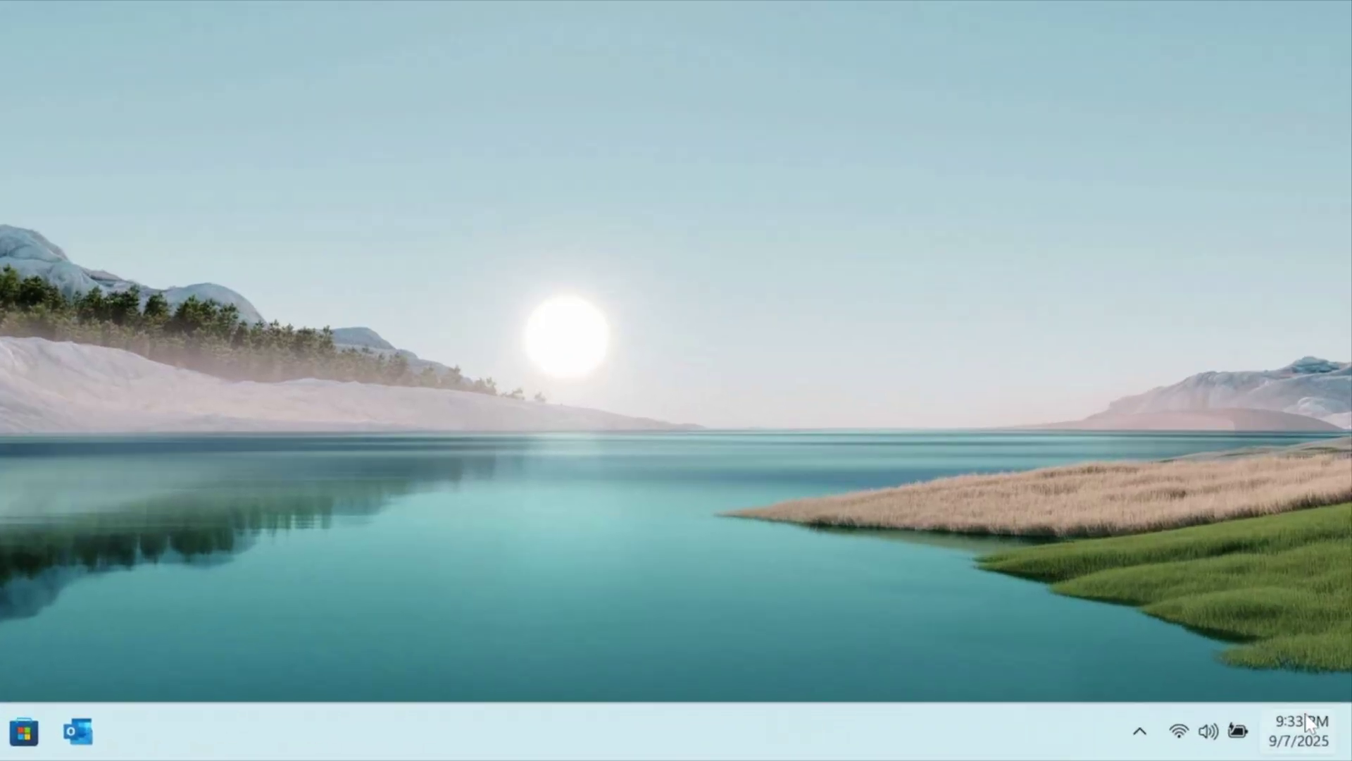
click(1306, 725)
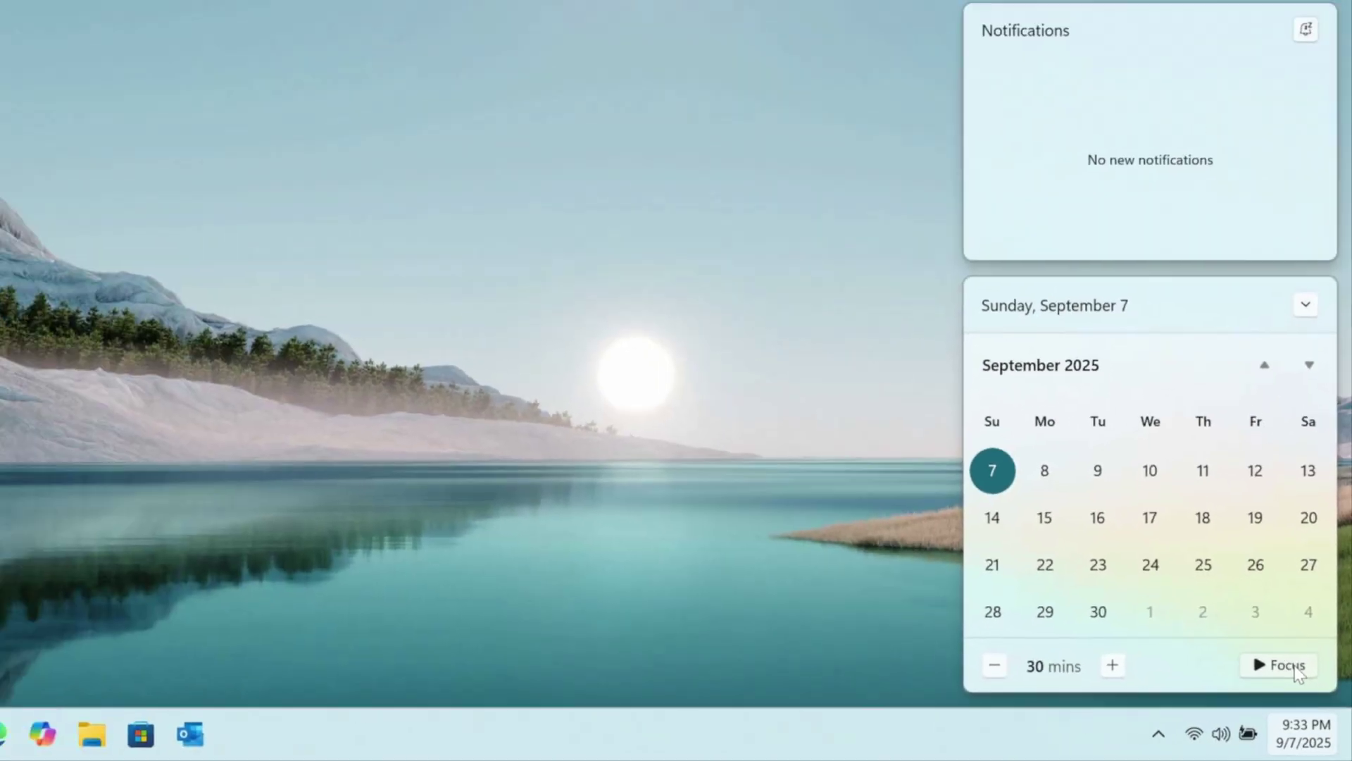
click(924, 627)
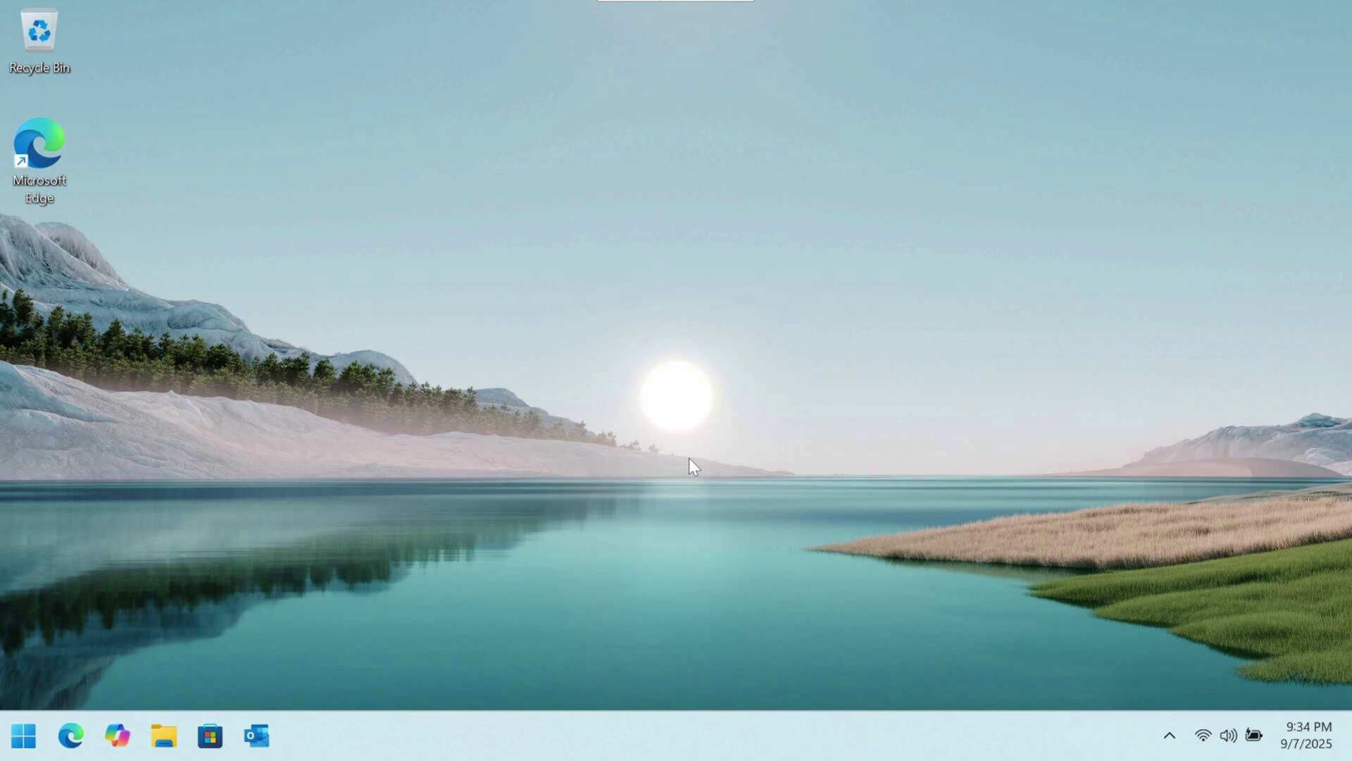
Step: Apply the dark Windows theme from the desktop's Personalize settings
right_click(679, 428)
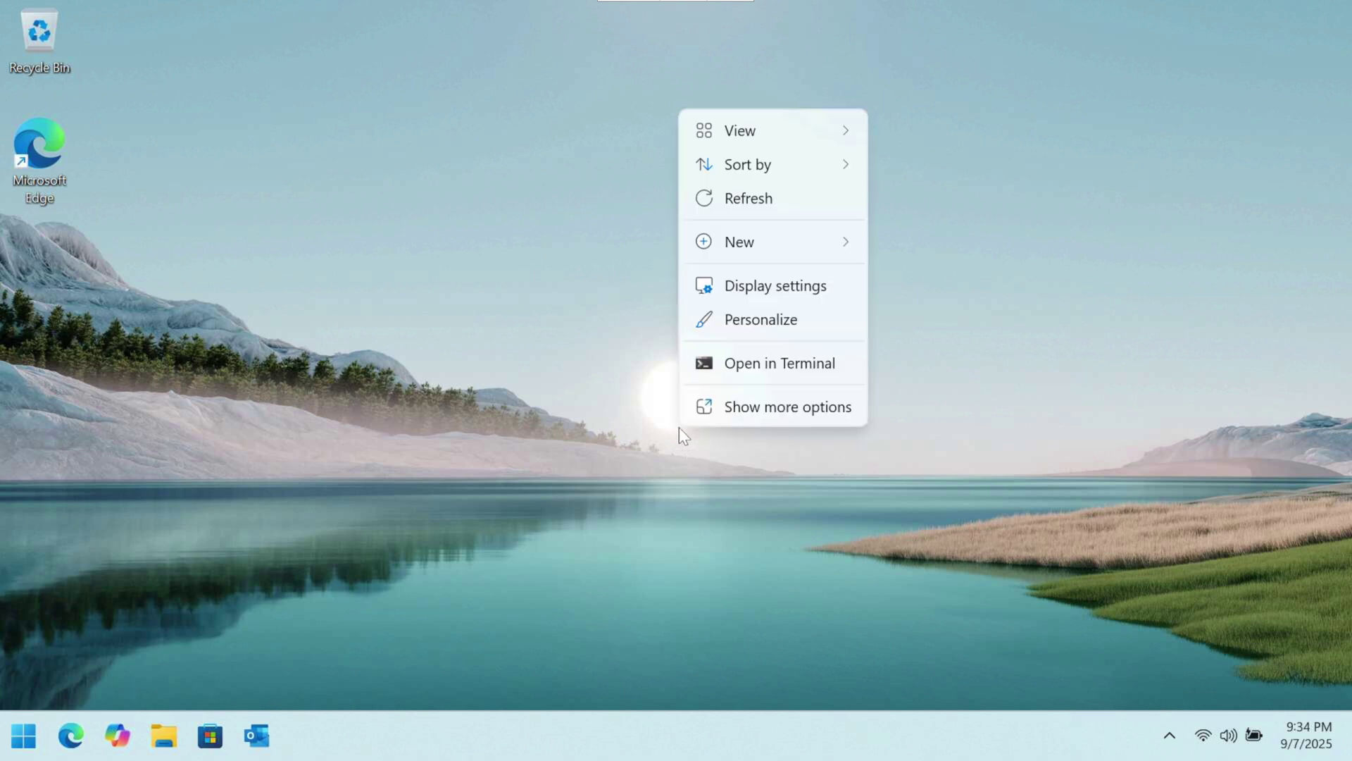
click(750, 321)
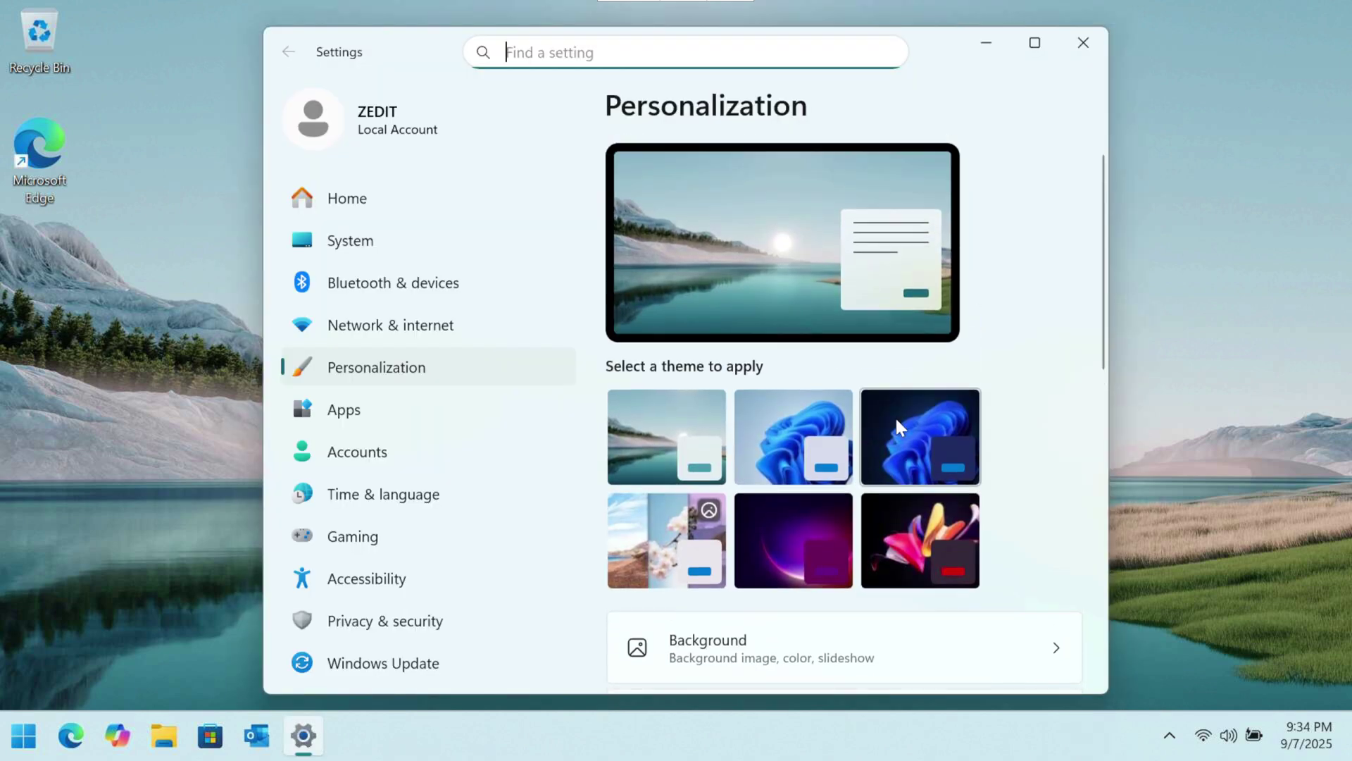
click(895, 416)
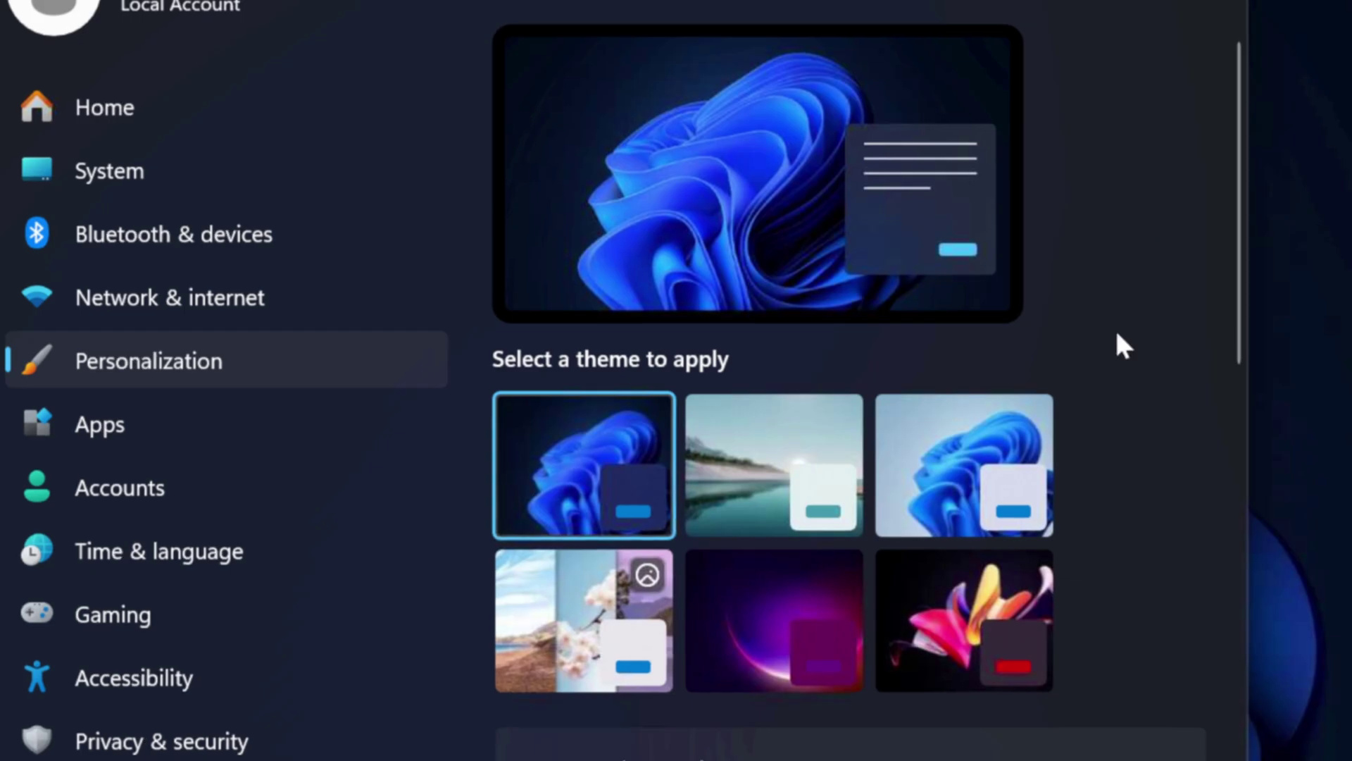
Step: Review the Background type choices, then go to the Lock screen settings
scroll(1037, 373, down, 2)
click(1096, 642)
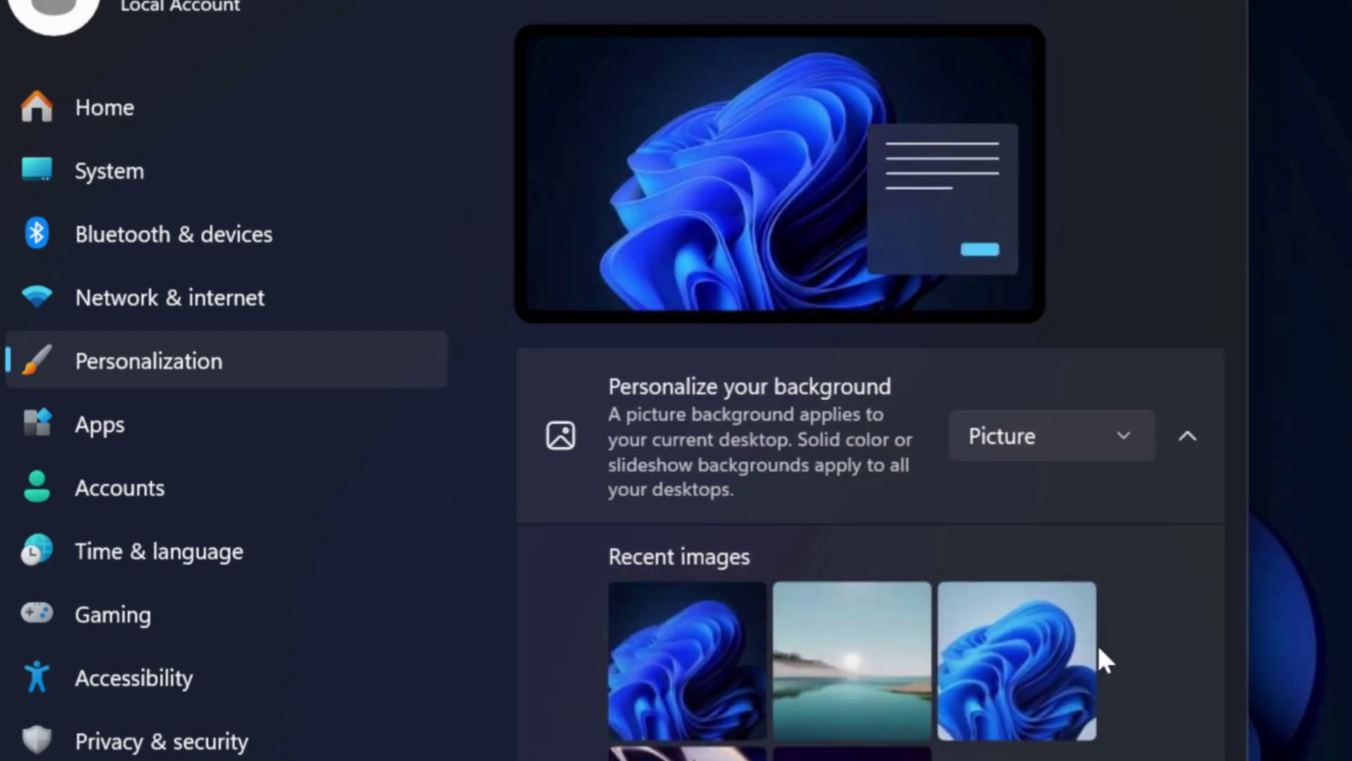
click(1097, 435)
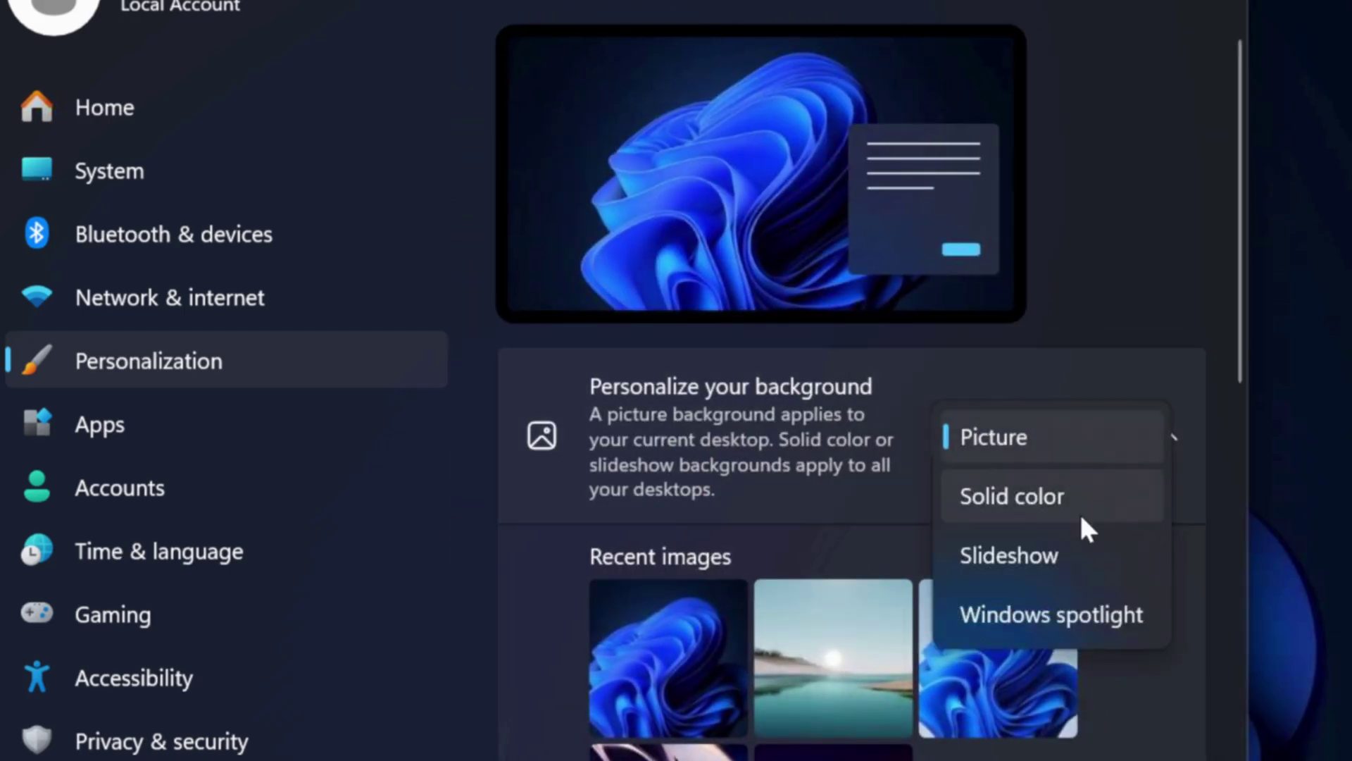
scroll(1108, 527, down, 3)
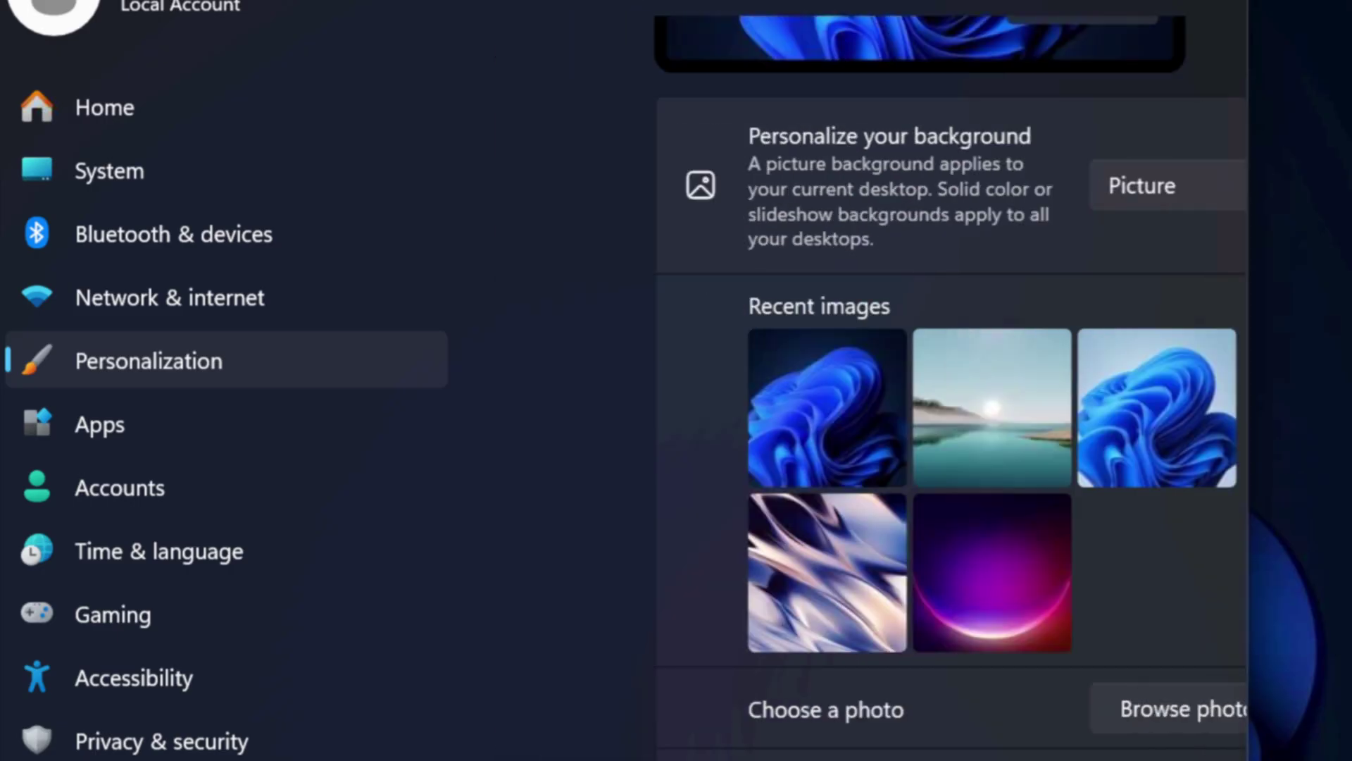
key(alt+Left)
scroll(792, 453, down, 3)
click(798, 602)
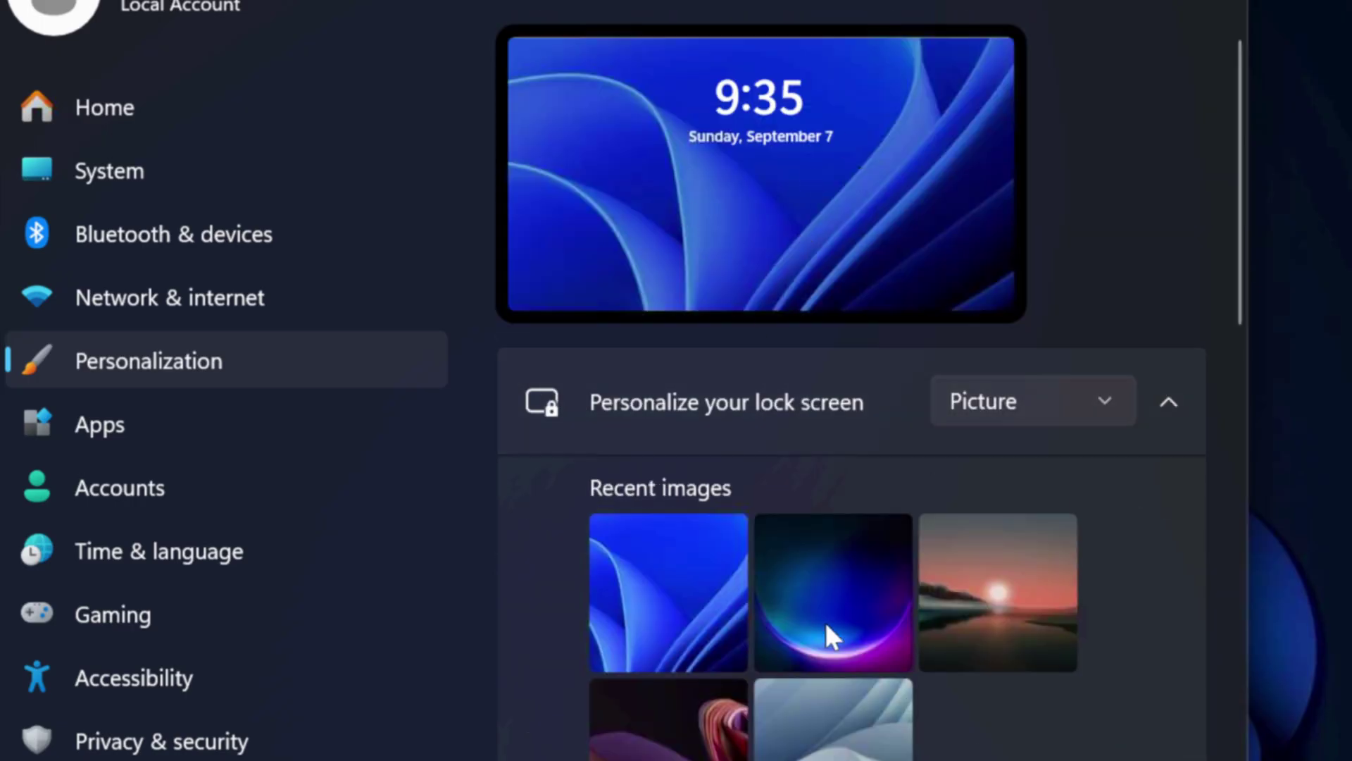
Step: Turn off lock screen fun facts and tips, set Lock screen status to None, and close Settings
scroll(824, 623, down, 5)
scroll(969, 623, down, 2)
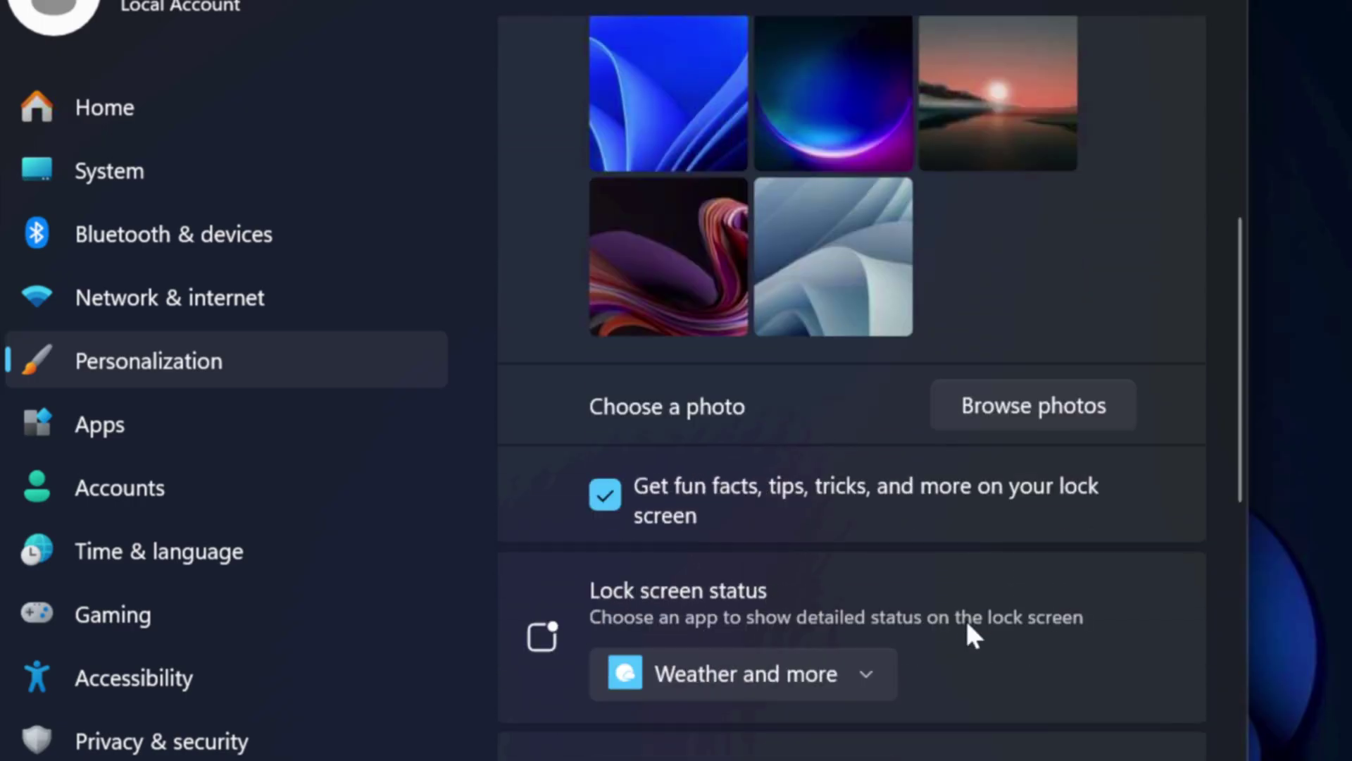
click(610, 507)
click(861, 682)
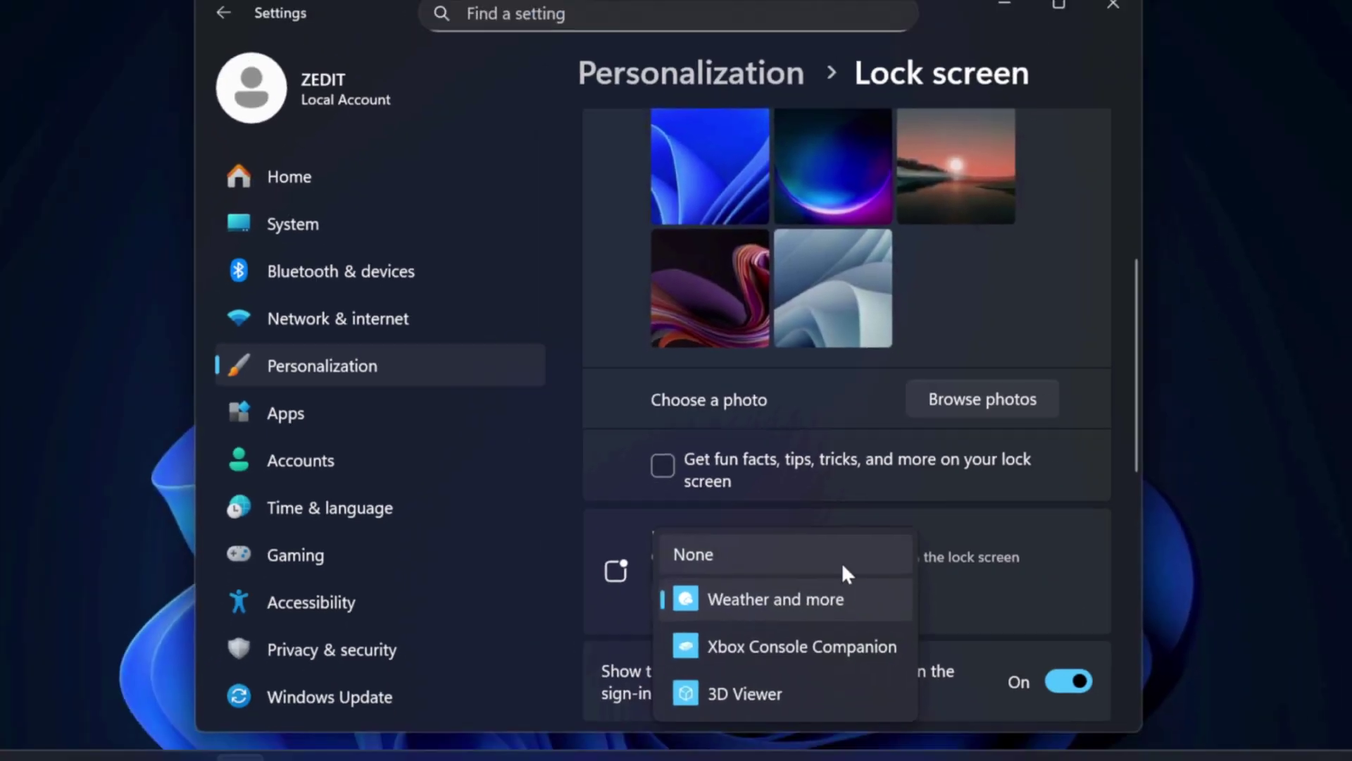
click(844, 619)
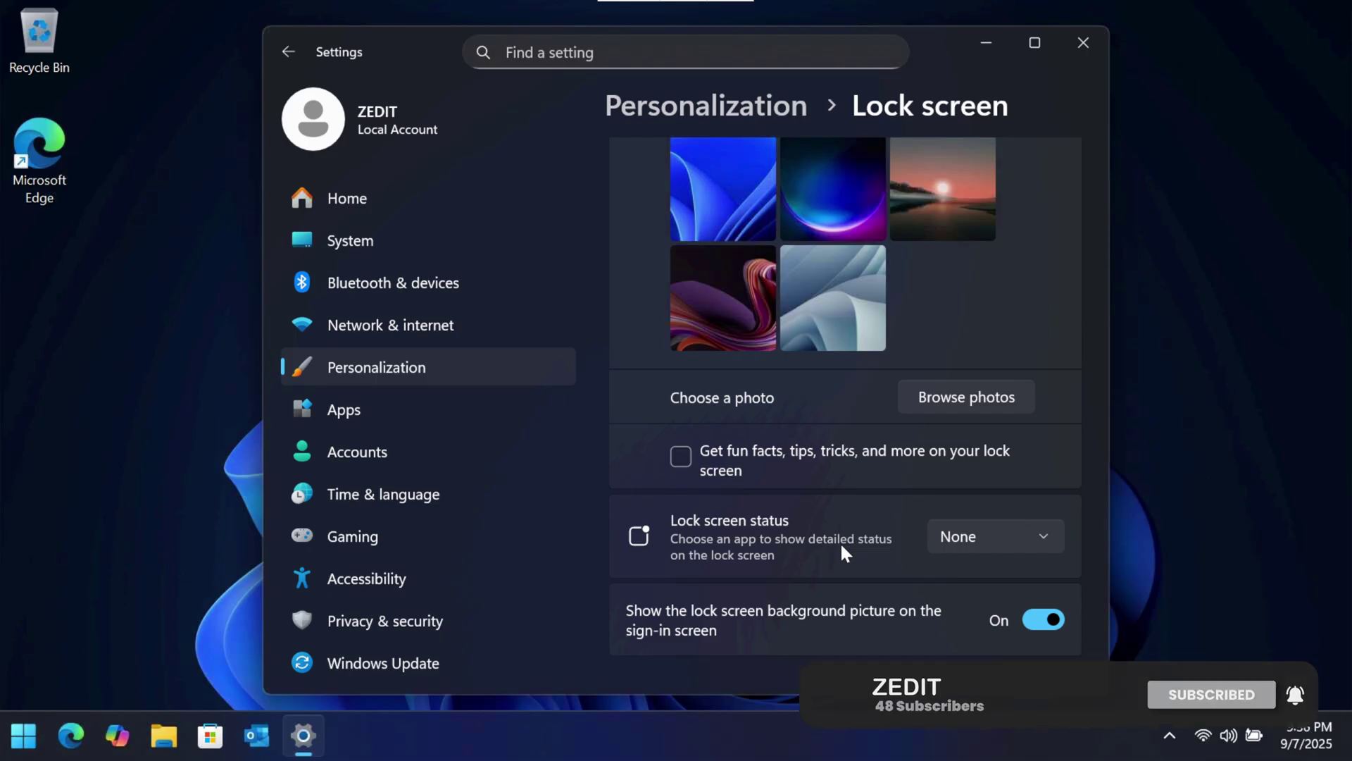
key(alt+F4)
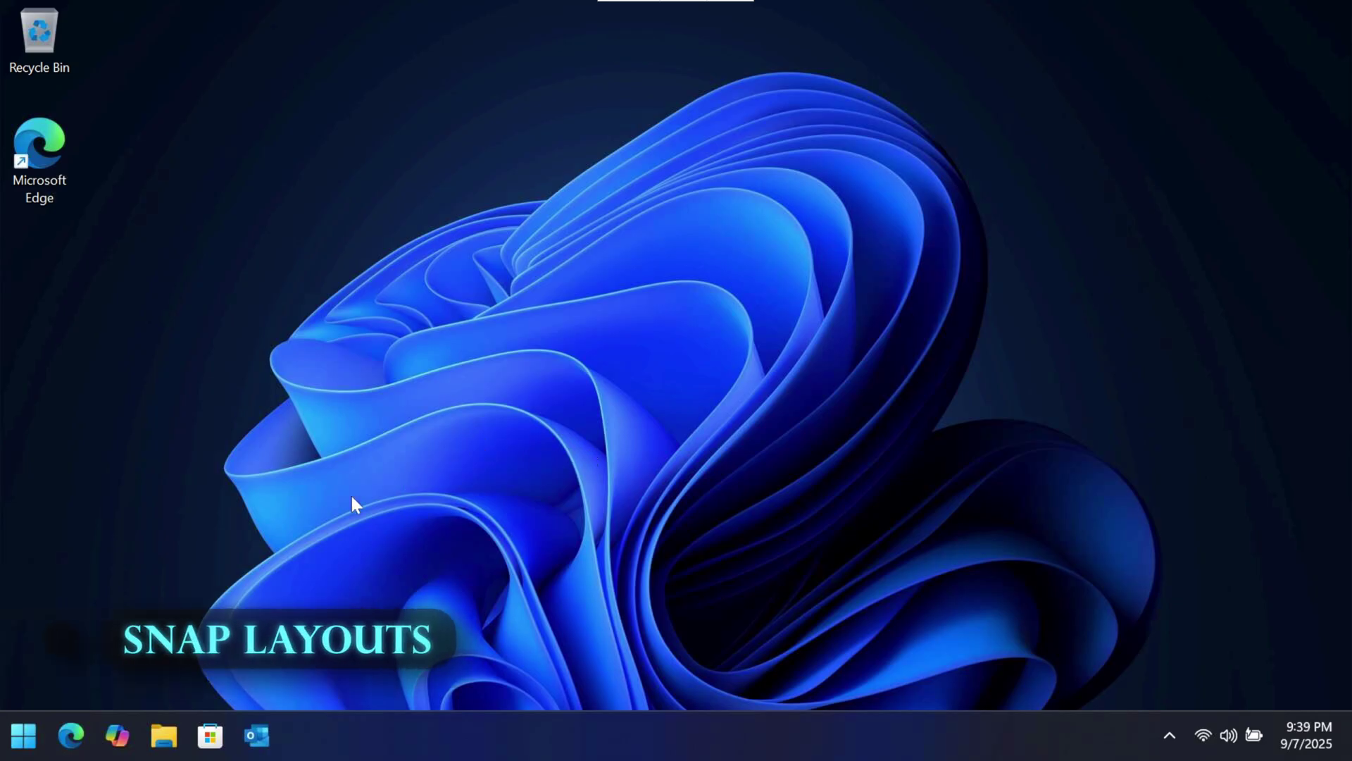
Step: Open File Explorer and Edge, then snap them side by side in the half-and-half layout
click(164, 735)
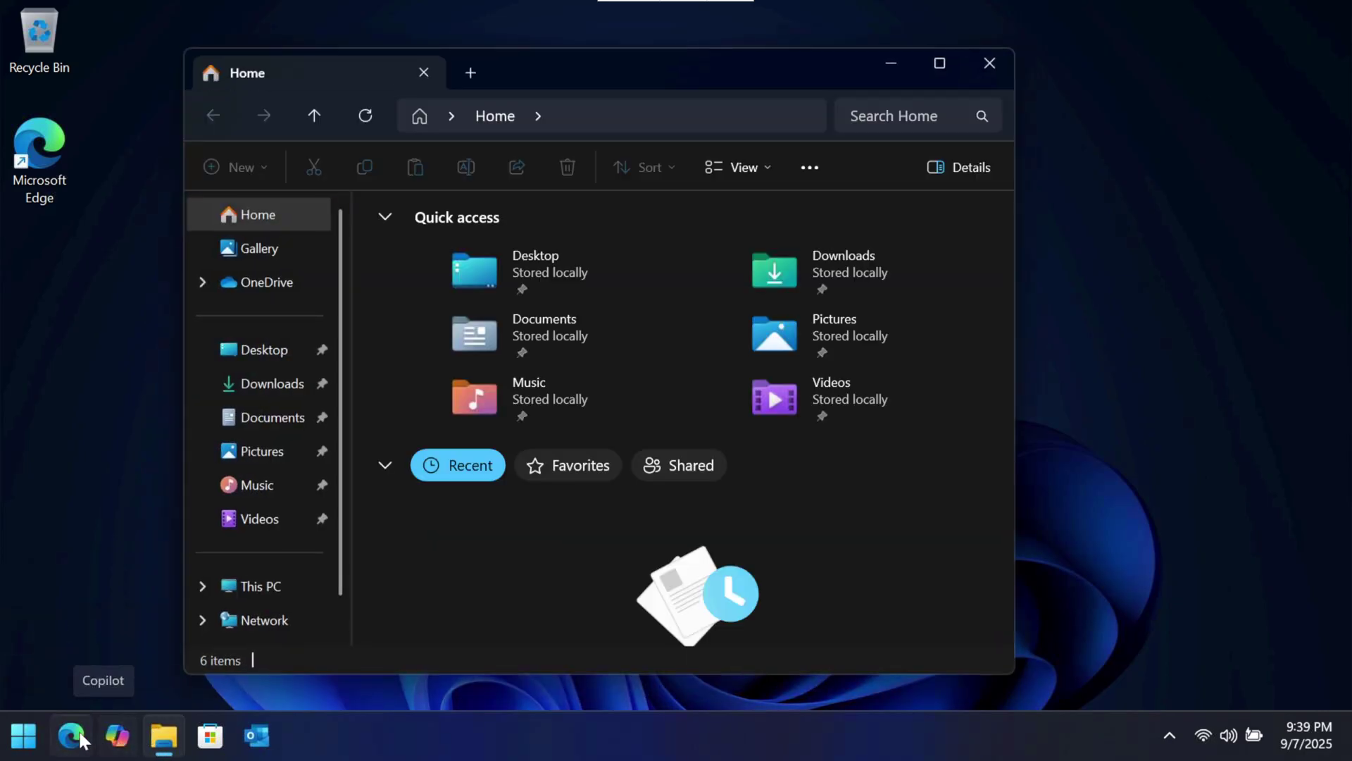
click(71, 736)
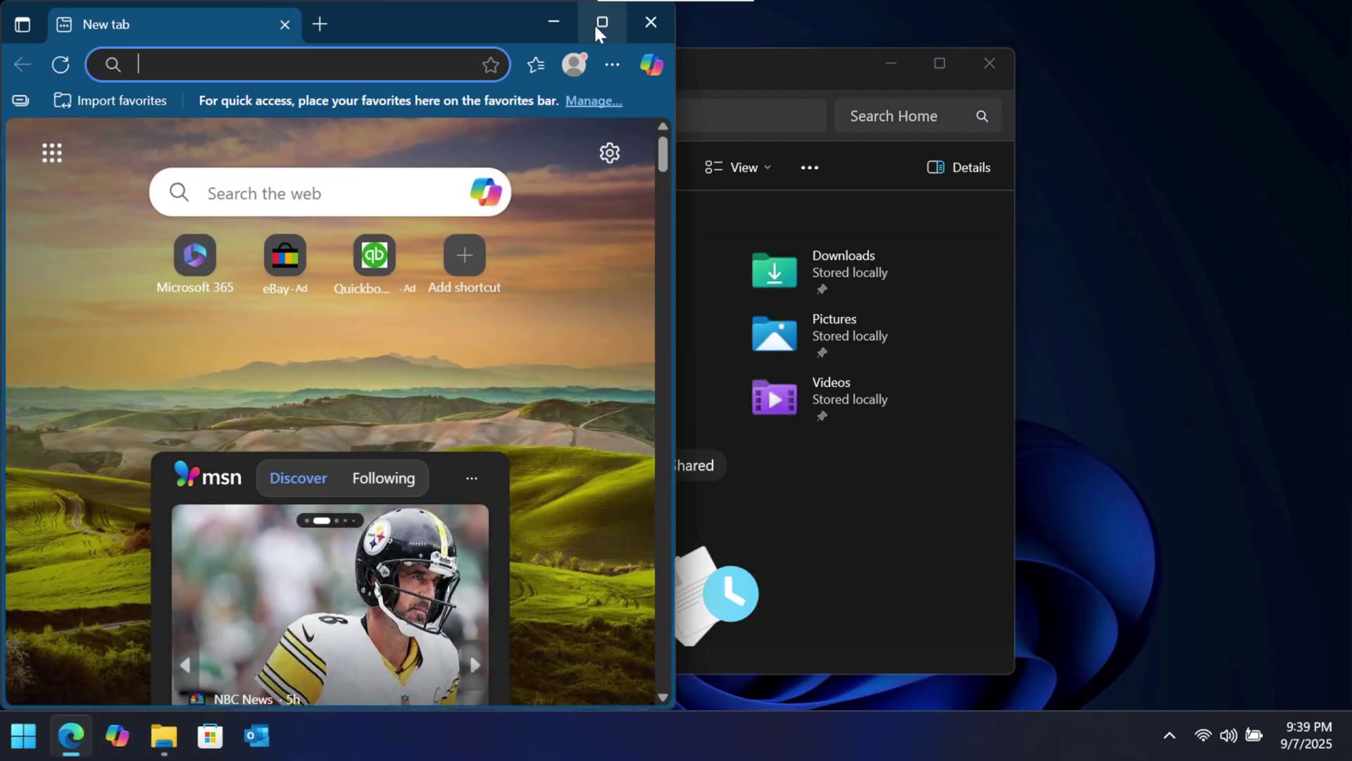
mouse_move(598, 27)
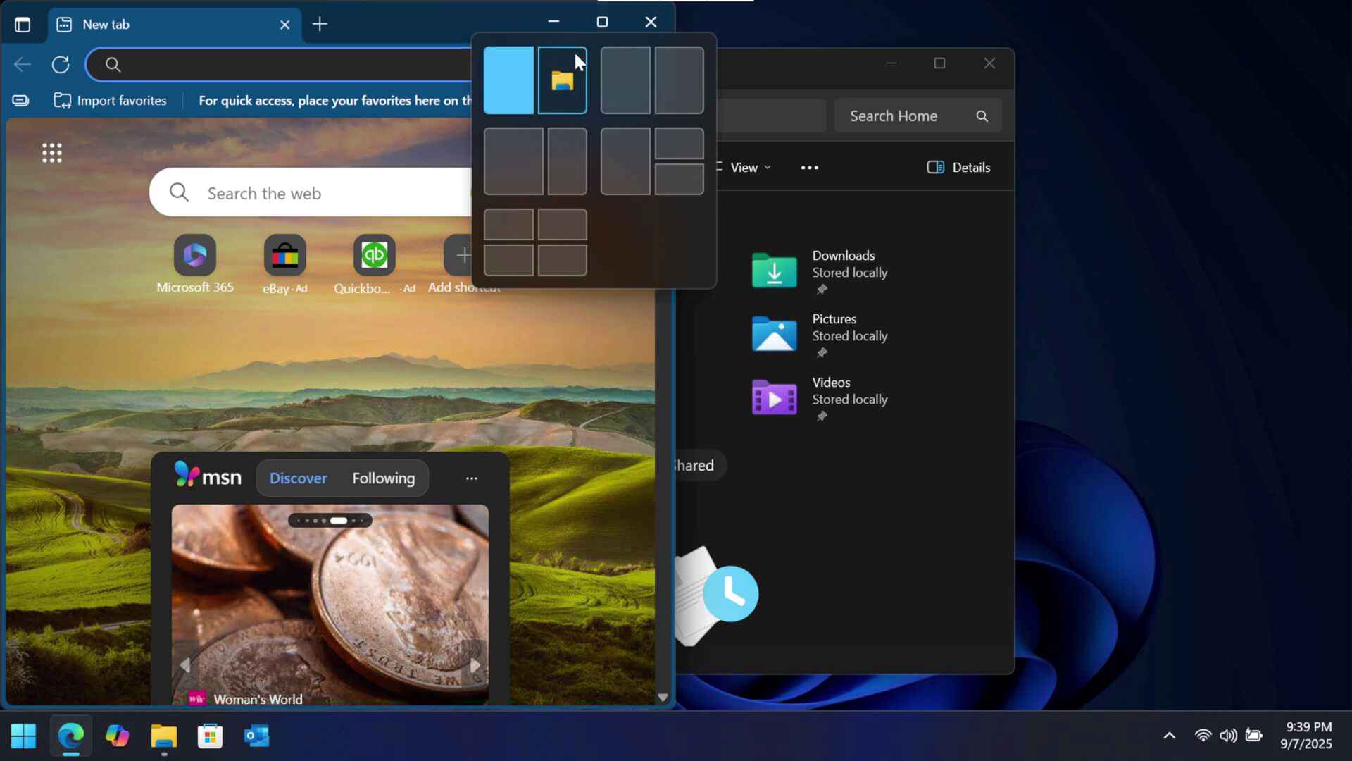
click(510, 70)
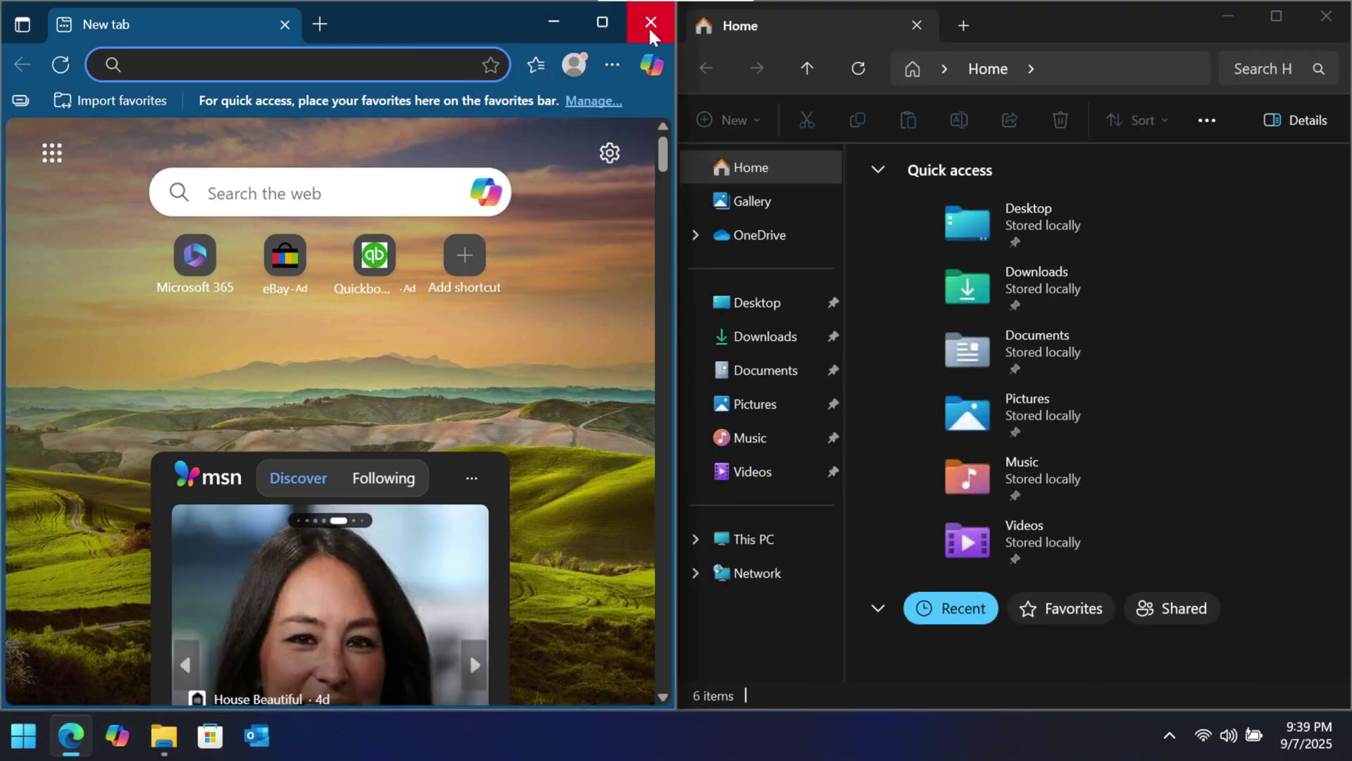
Step: Close Edge, center File Explorer, and open the Desktop folder in a new tab
click(651, 33)
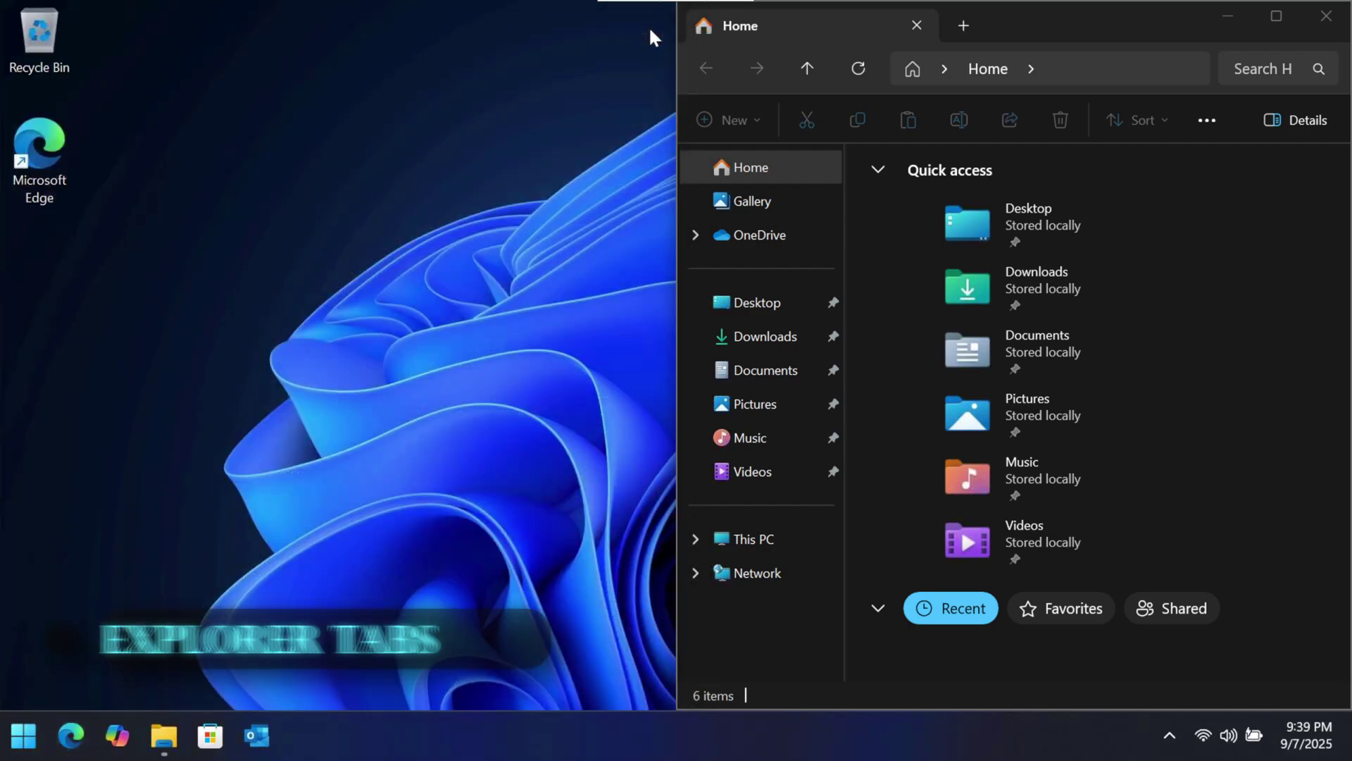
drag(928, 36, 803, 58)
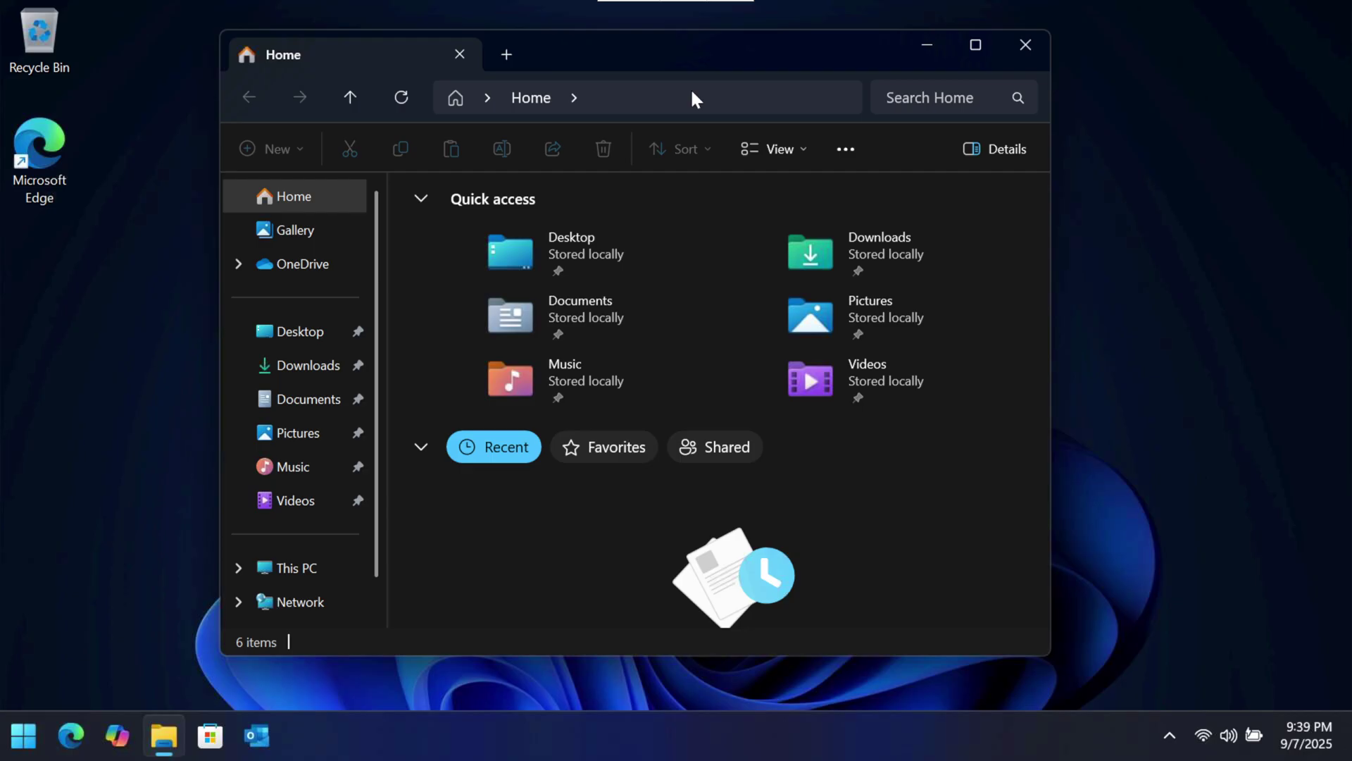
right_click(572, 240)
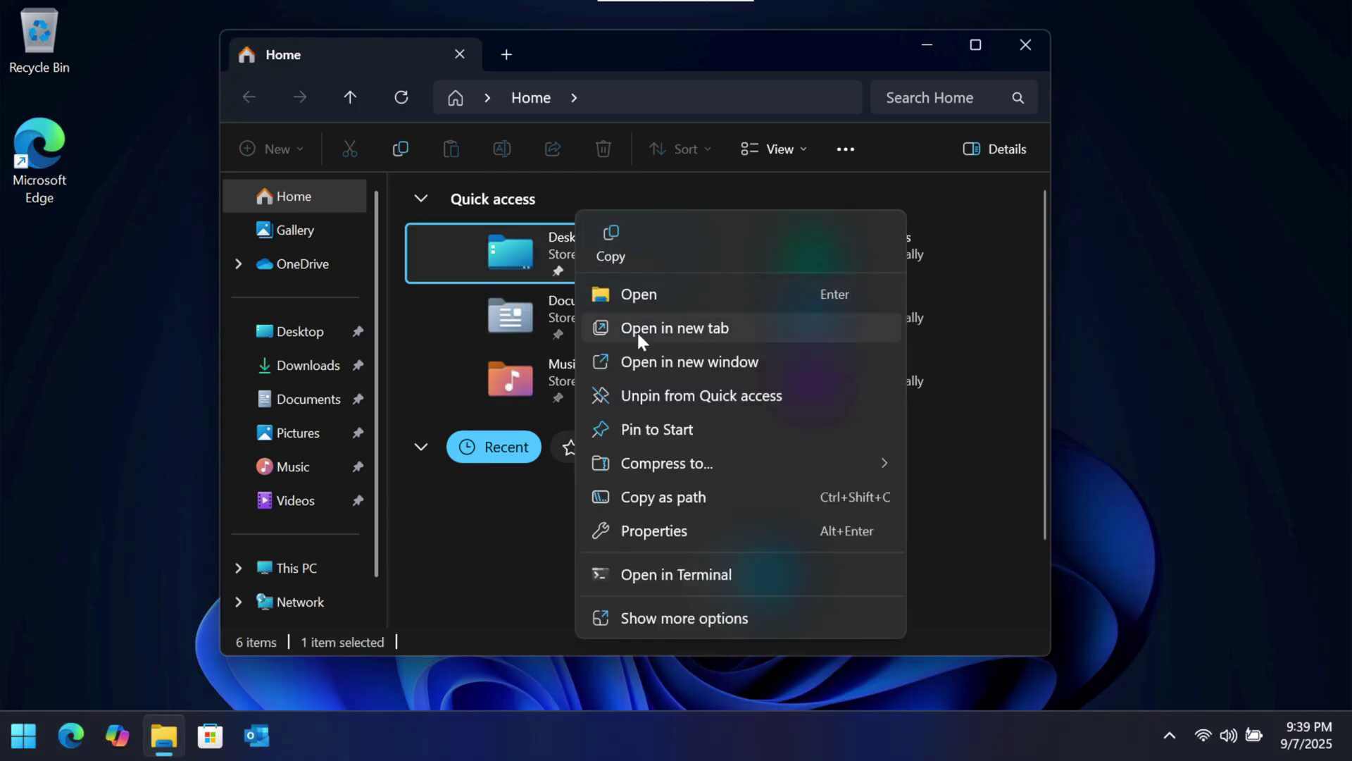
click(638, 331)
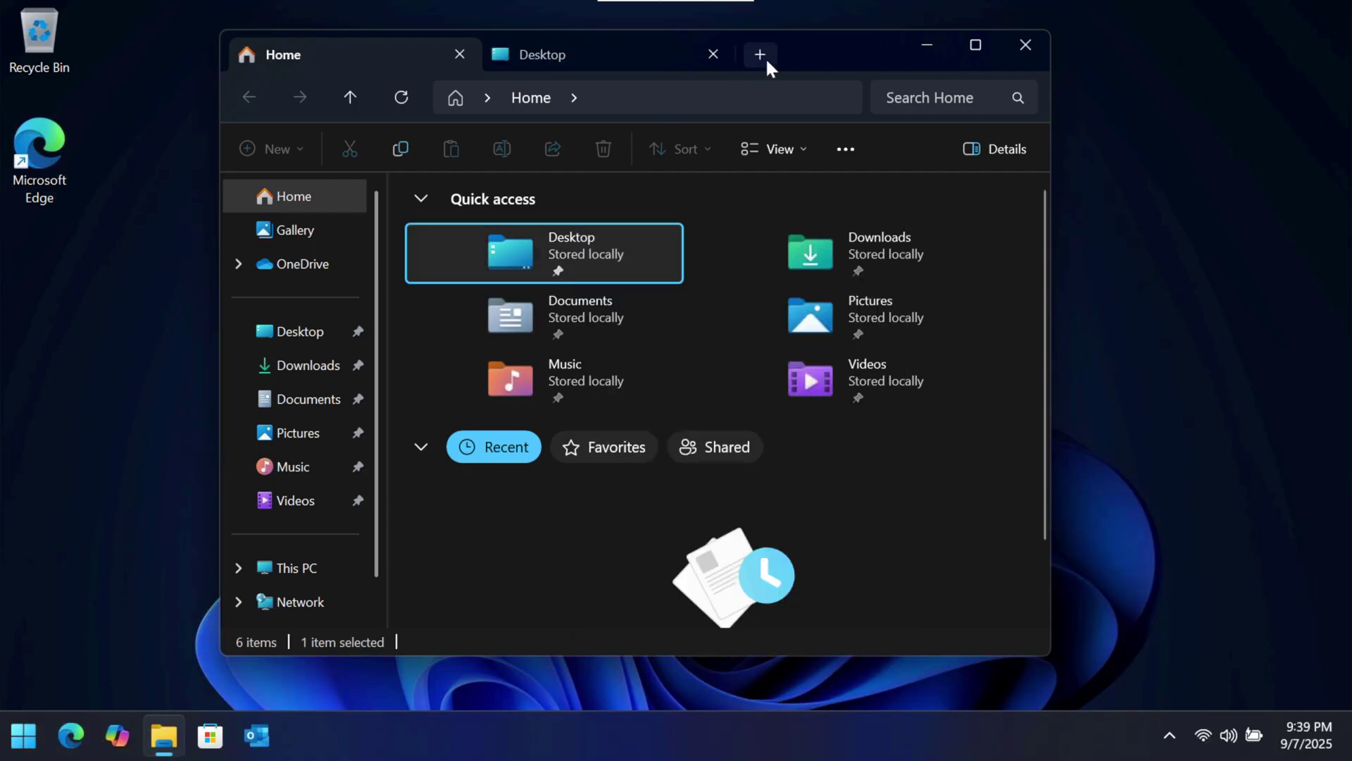
Step: Add another Home tab and switch between the Desktop and first Home tabs
click(766, 57)
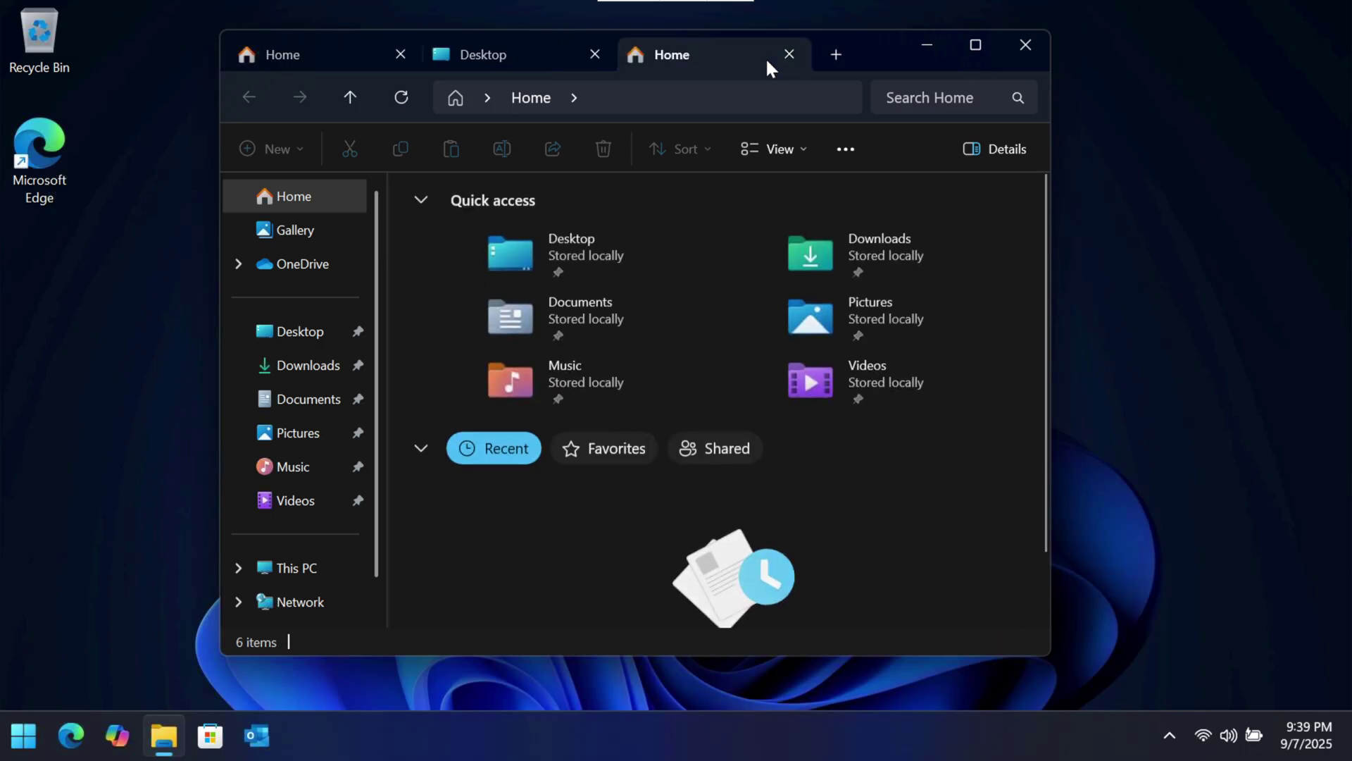
click(534, 55)
click(327, 54)
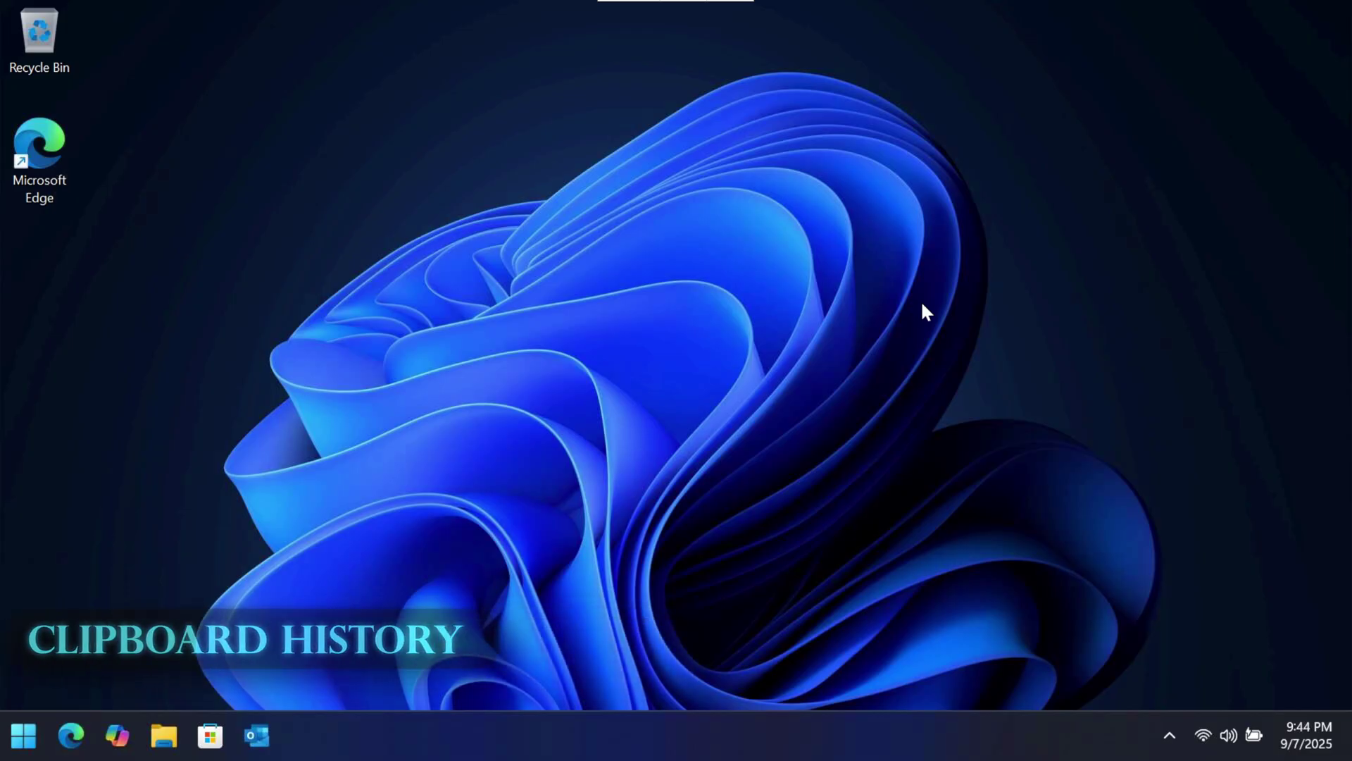
key(super+v)
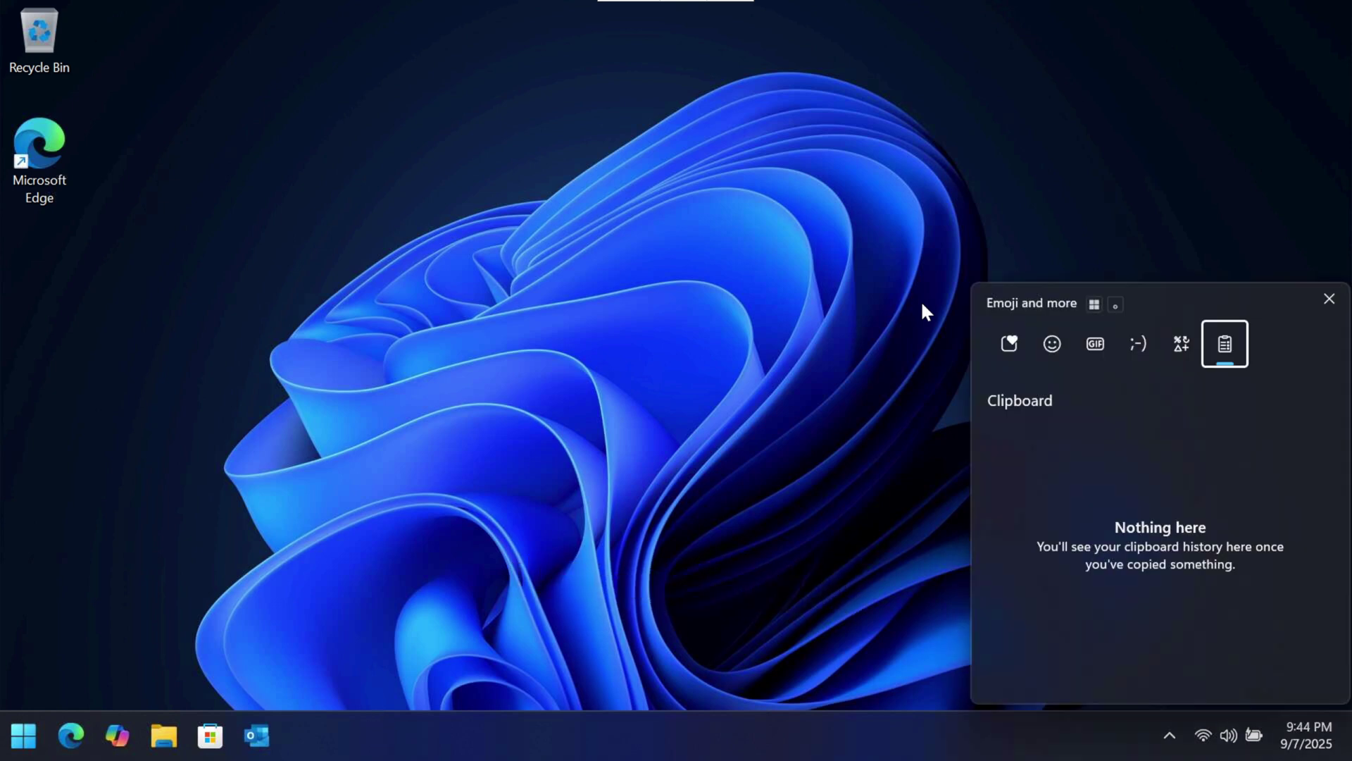
click(737, 574)
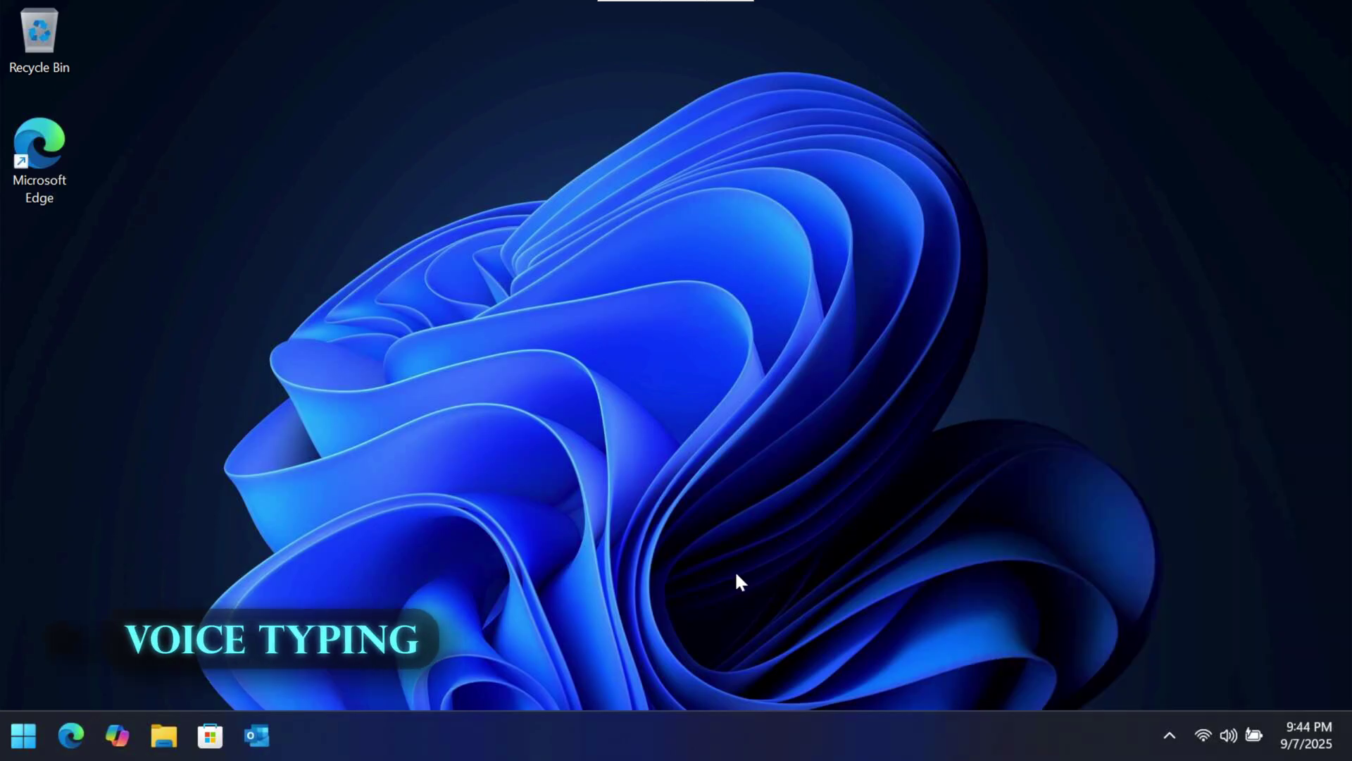
key(super+h)
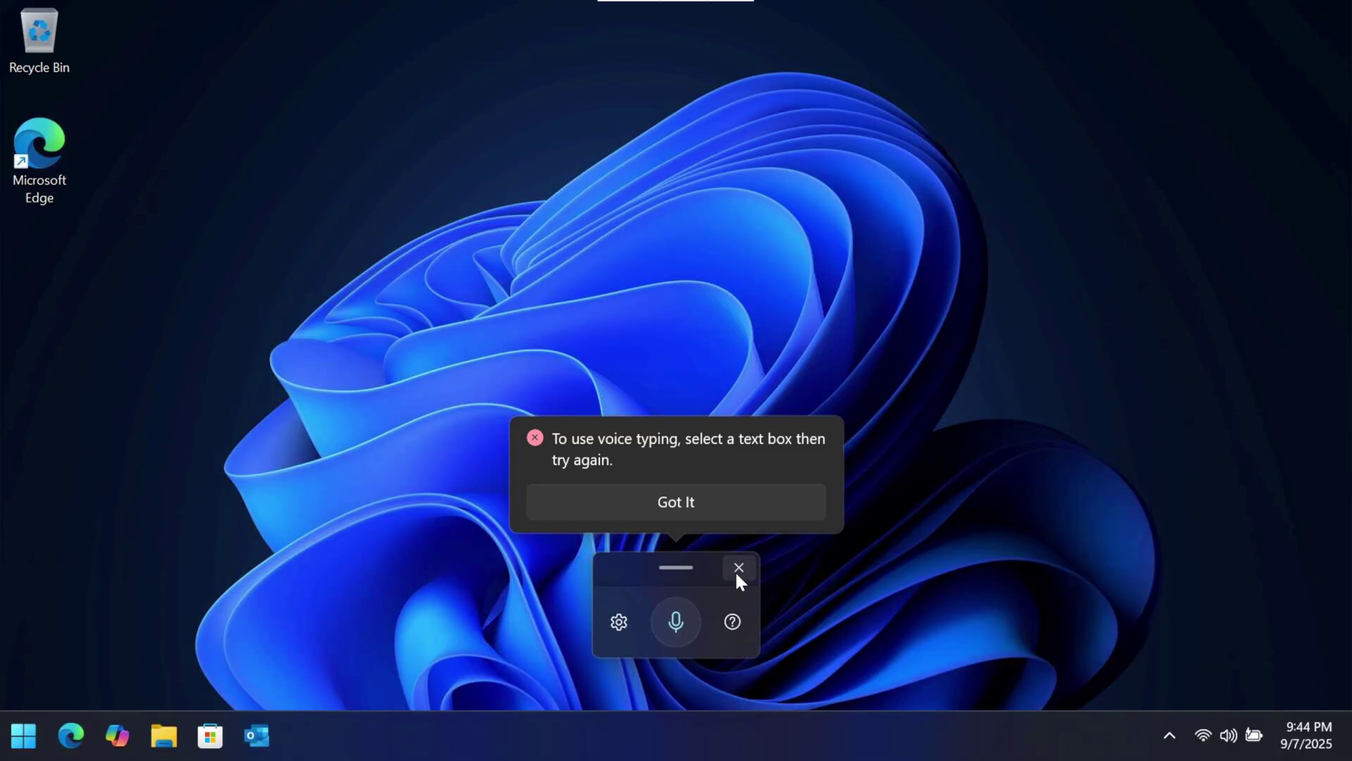
click(738, 571)
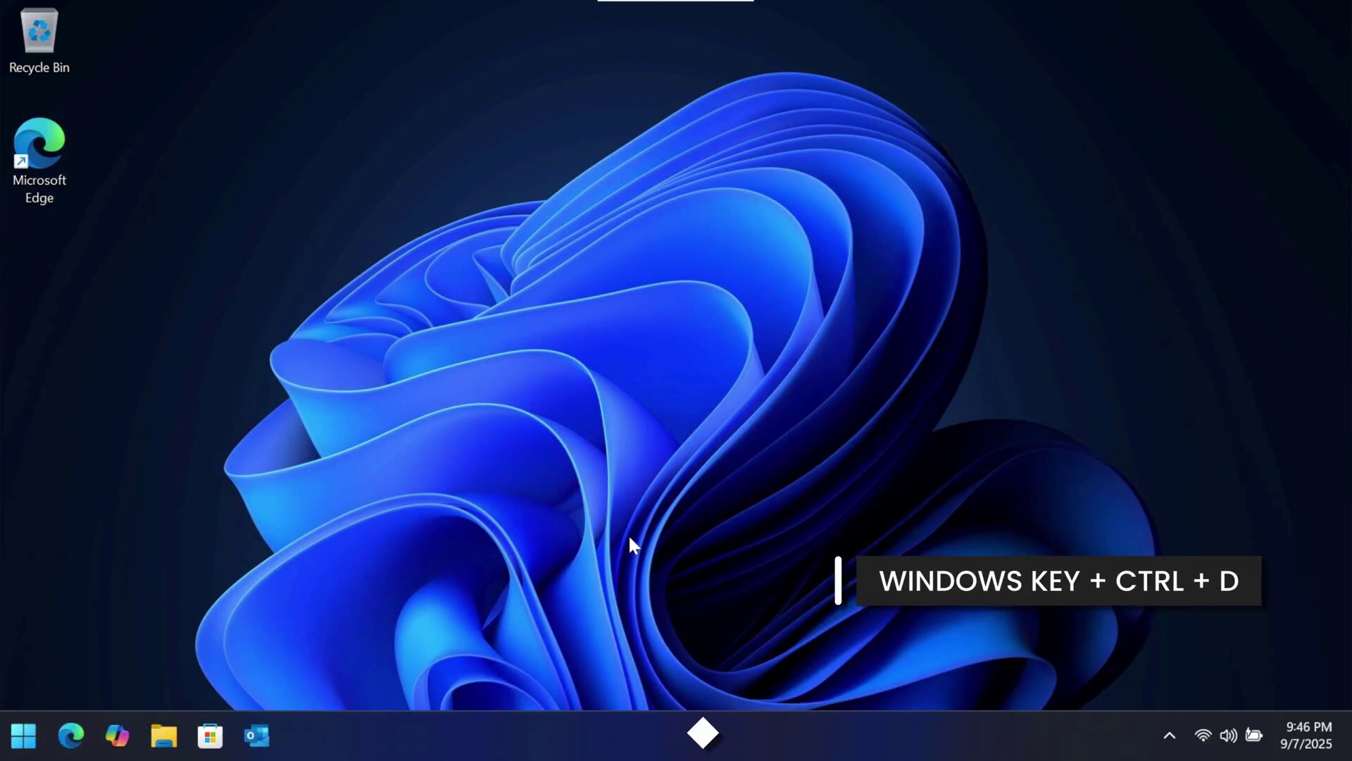
Step: Create a third virtual desktop and rename Desktop 3 to 'Play' in Task View
key(super+ctrl+d)
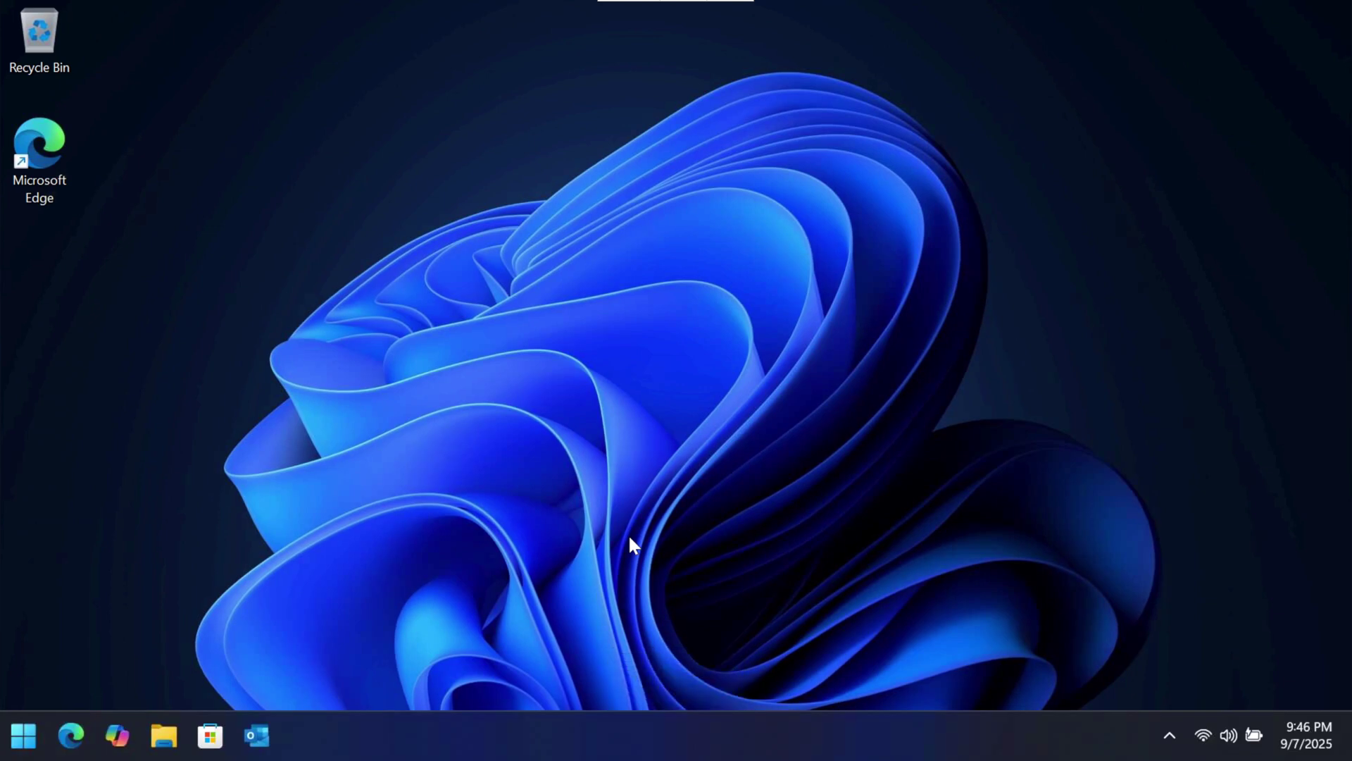
key(super+Tab)
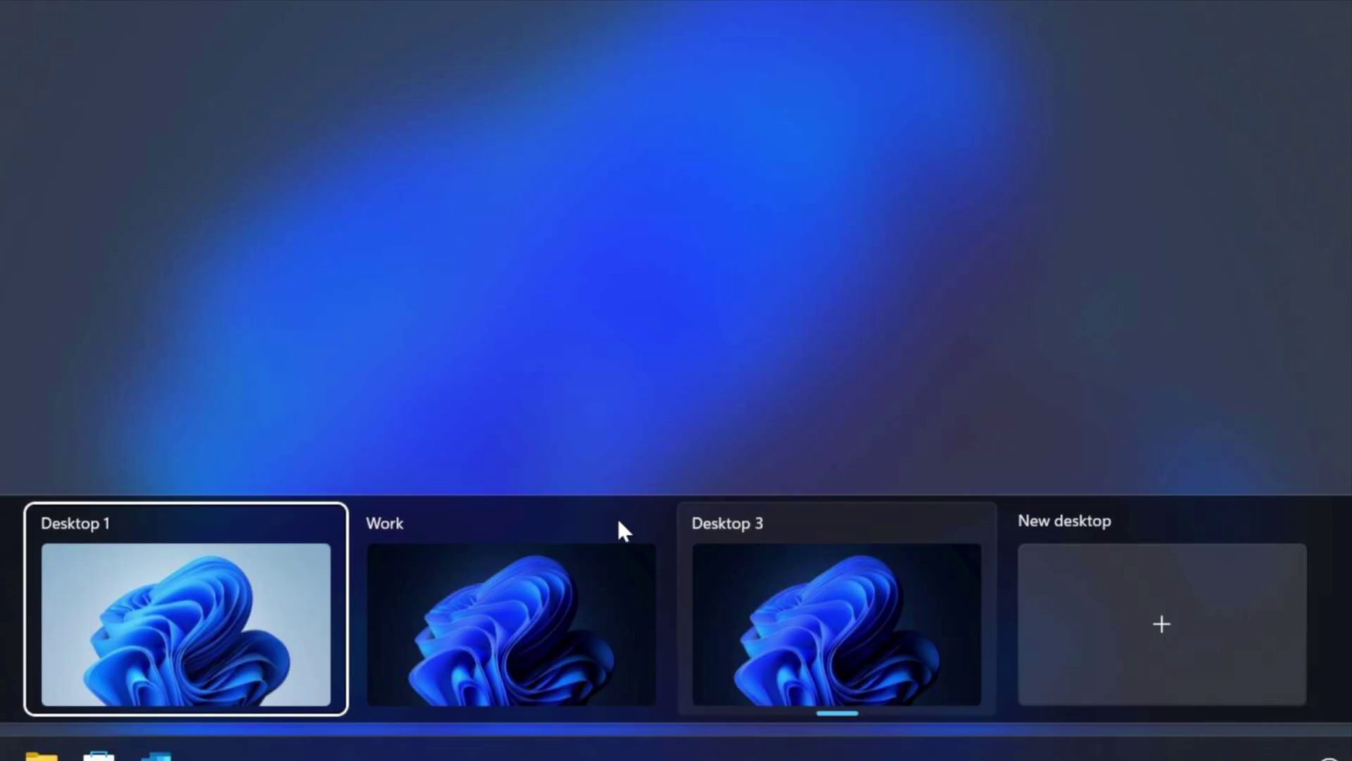
click(737, 527)
key(BackSpace)
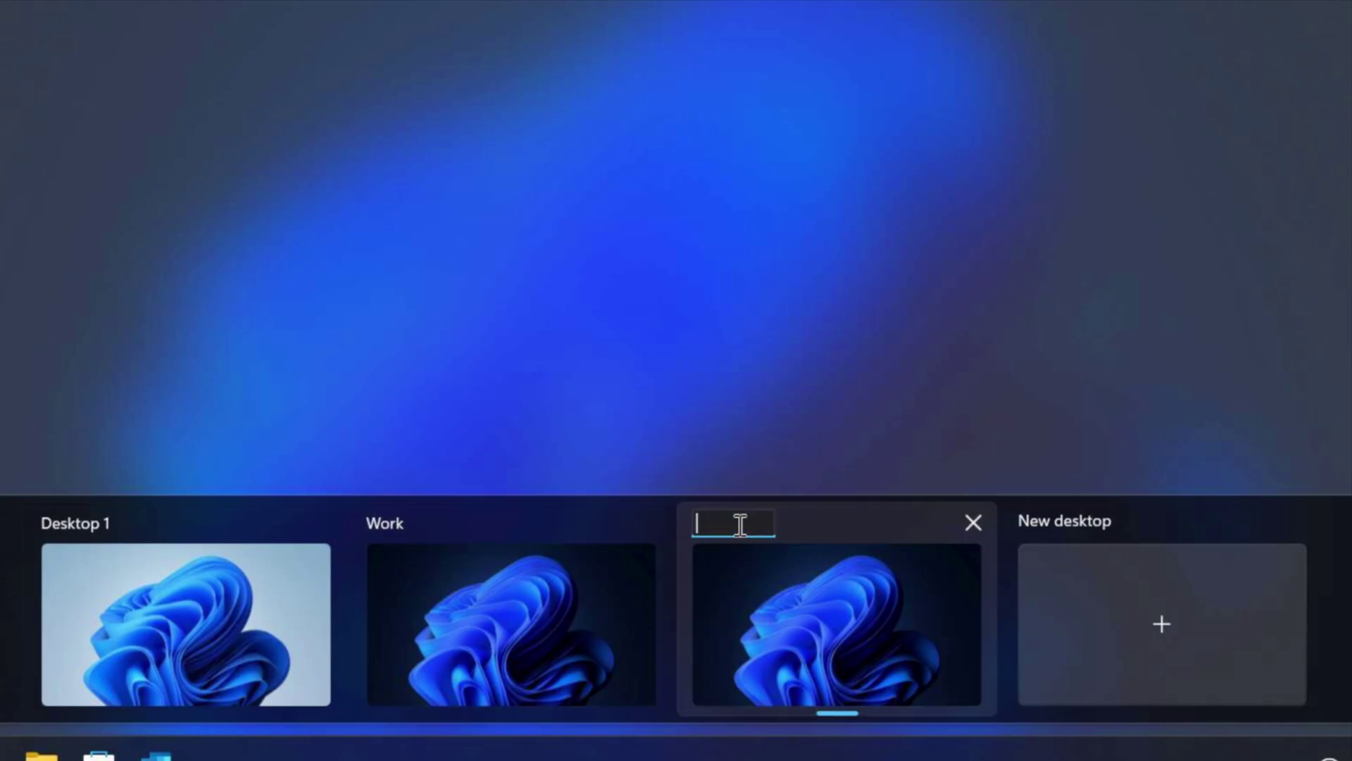
text(Play)
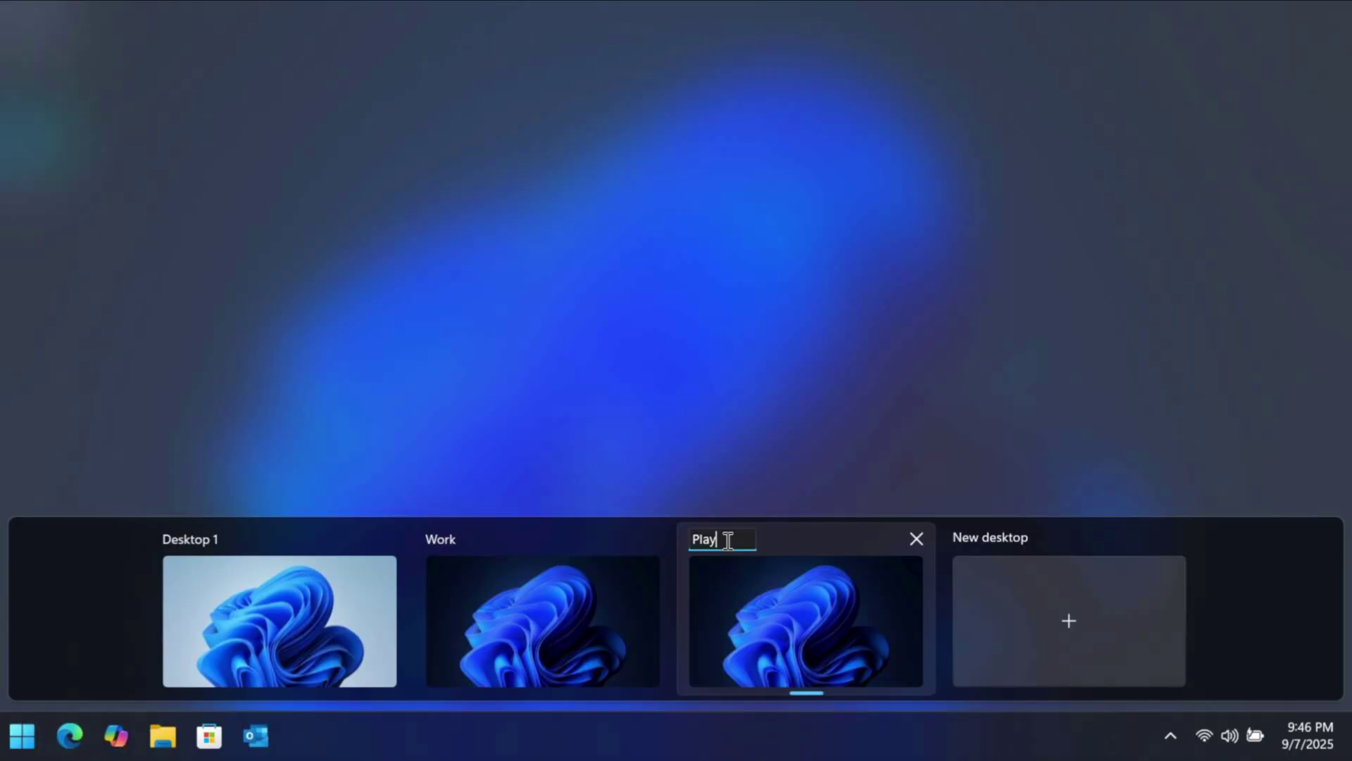
click(641, 347)
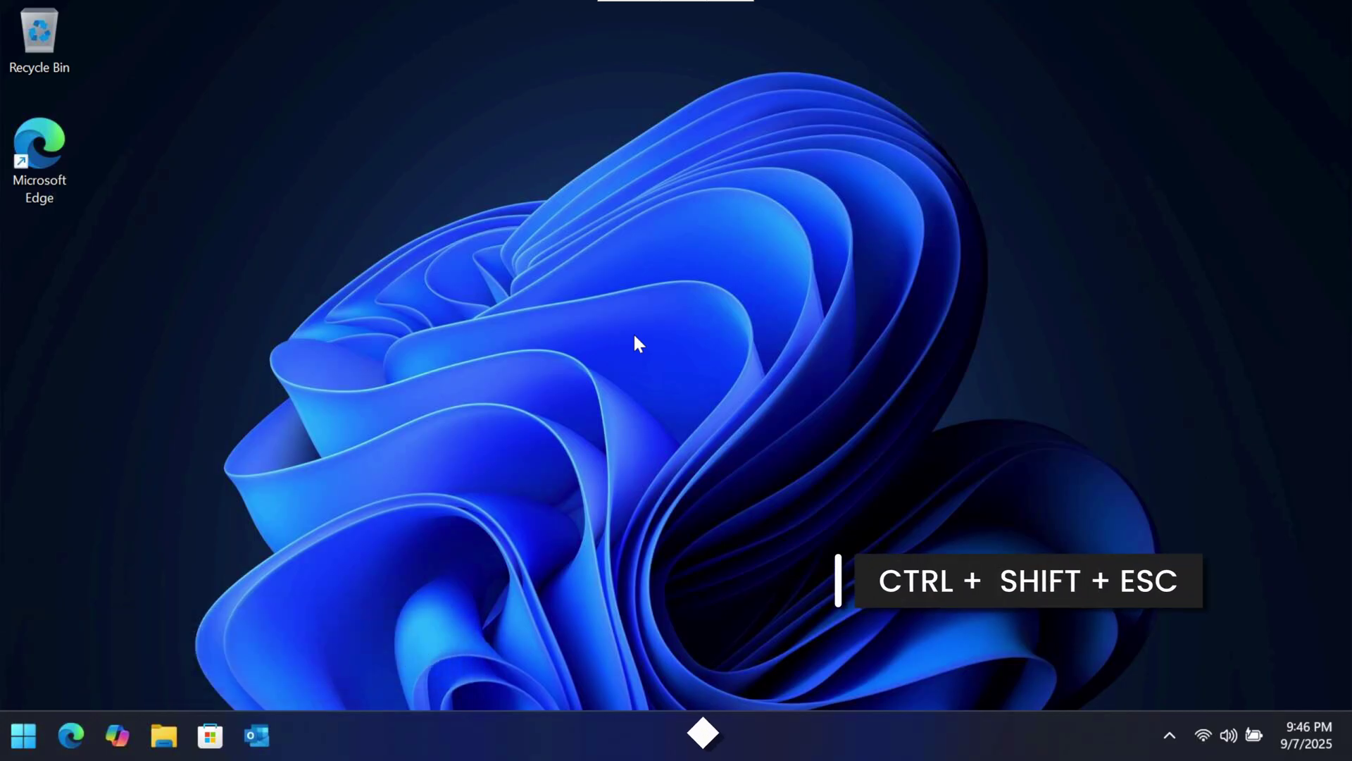
key(ctrl+shift+Escape)
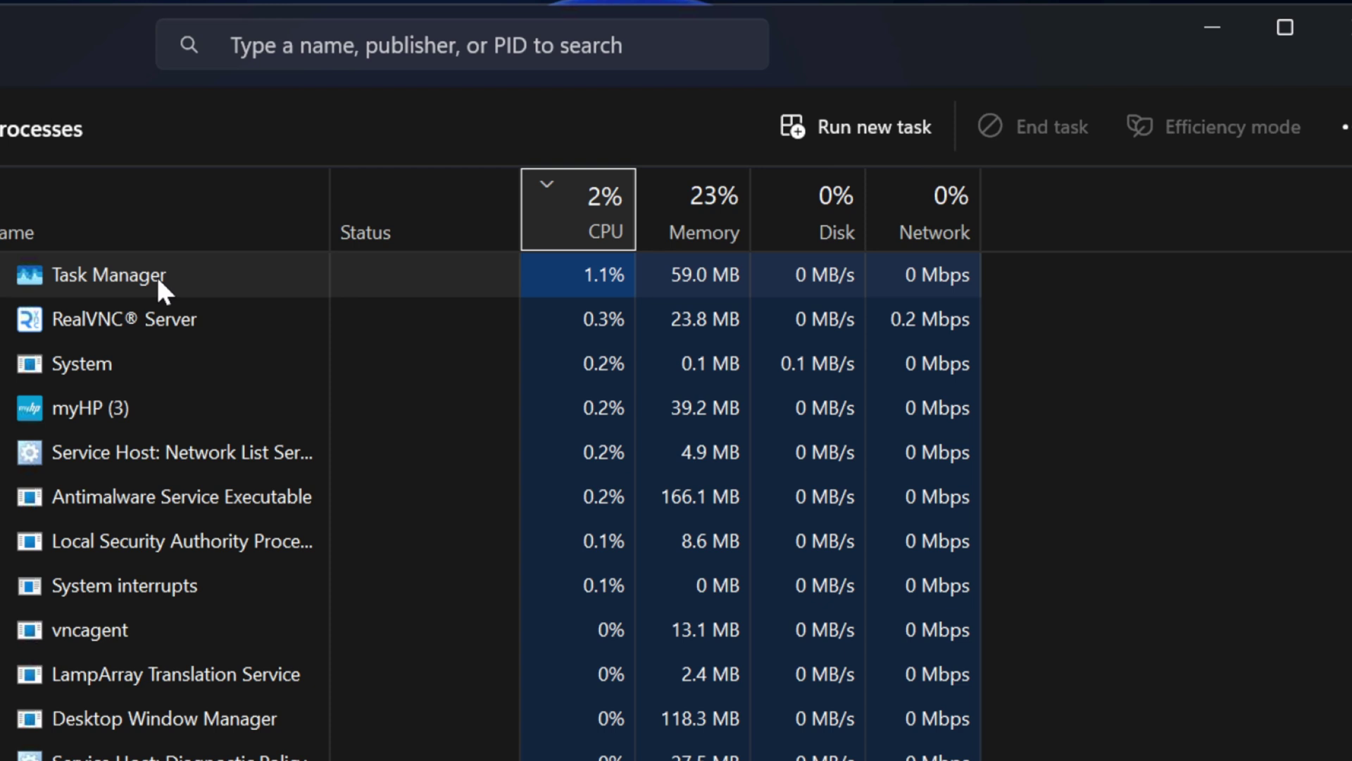
click(579, 261)
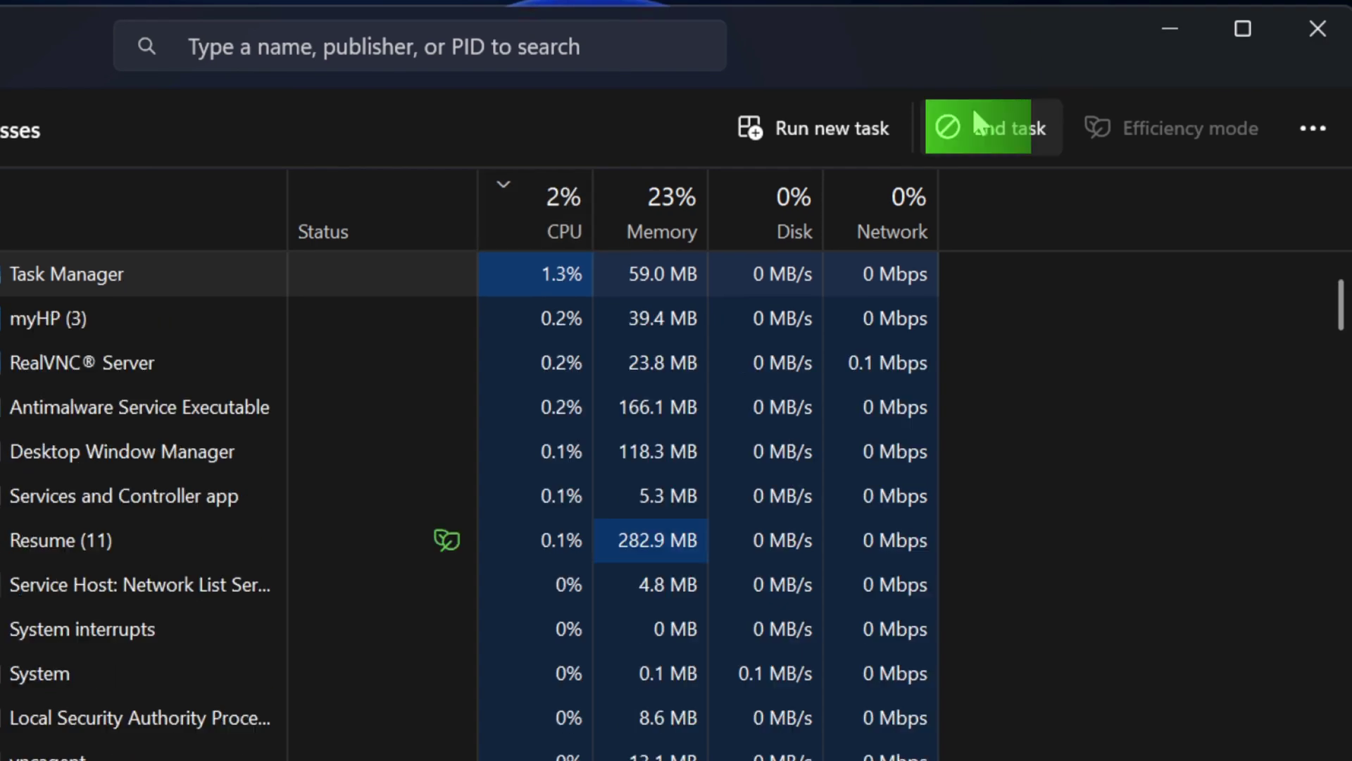
click(567, 217)
click(564, 217)
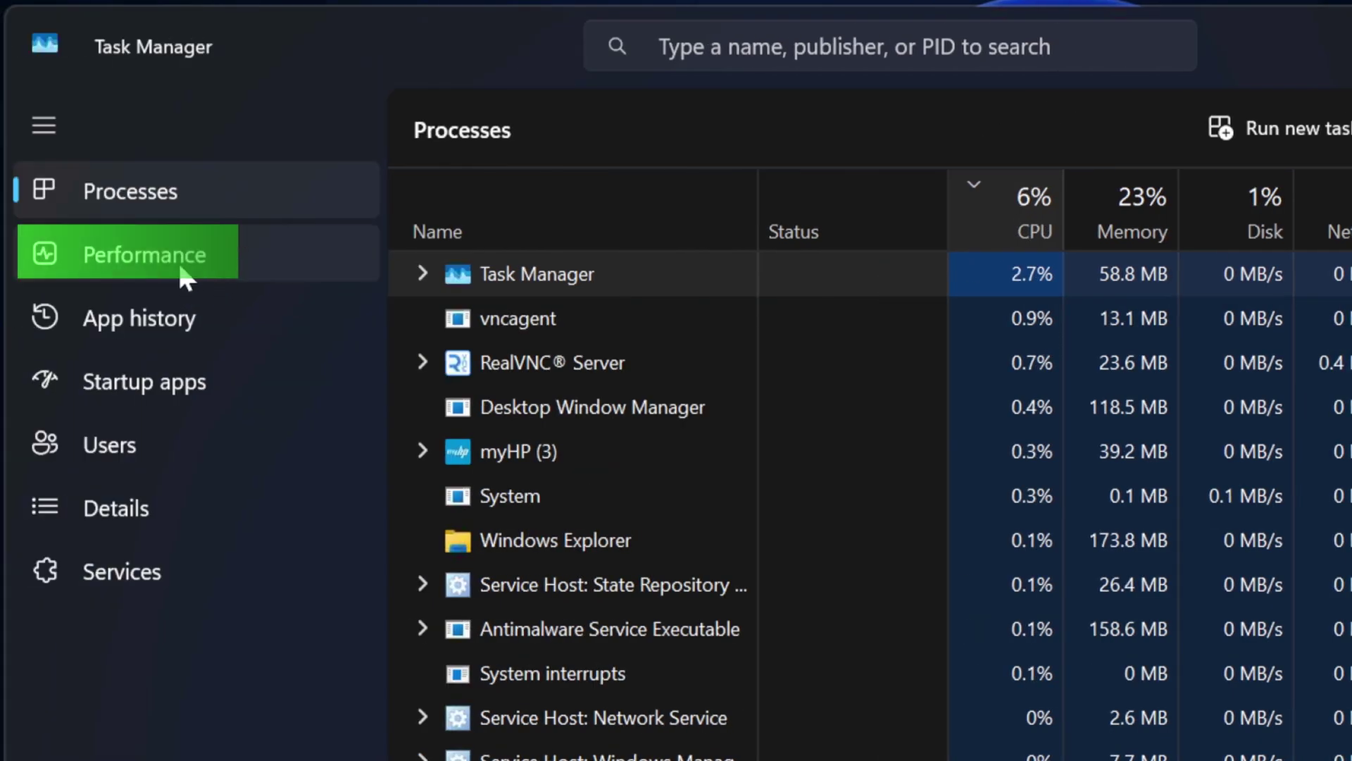
click(181, 274)
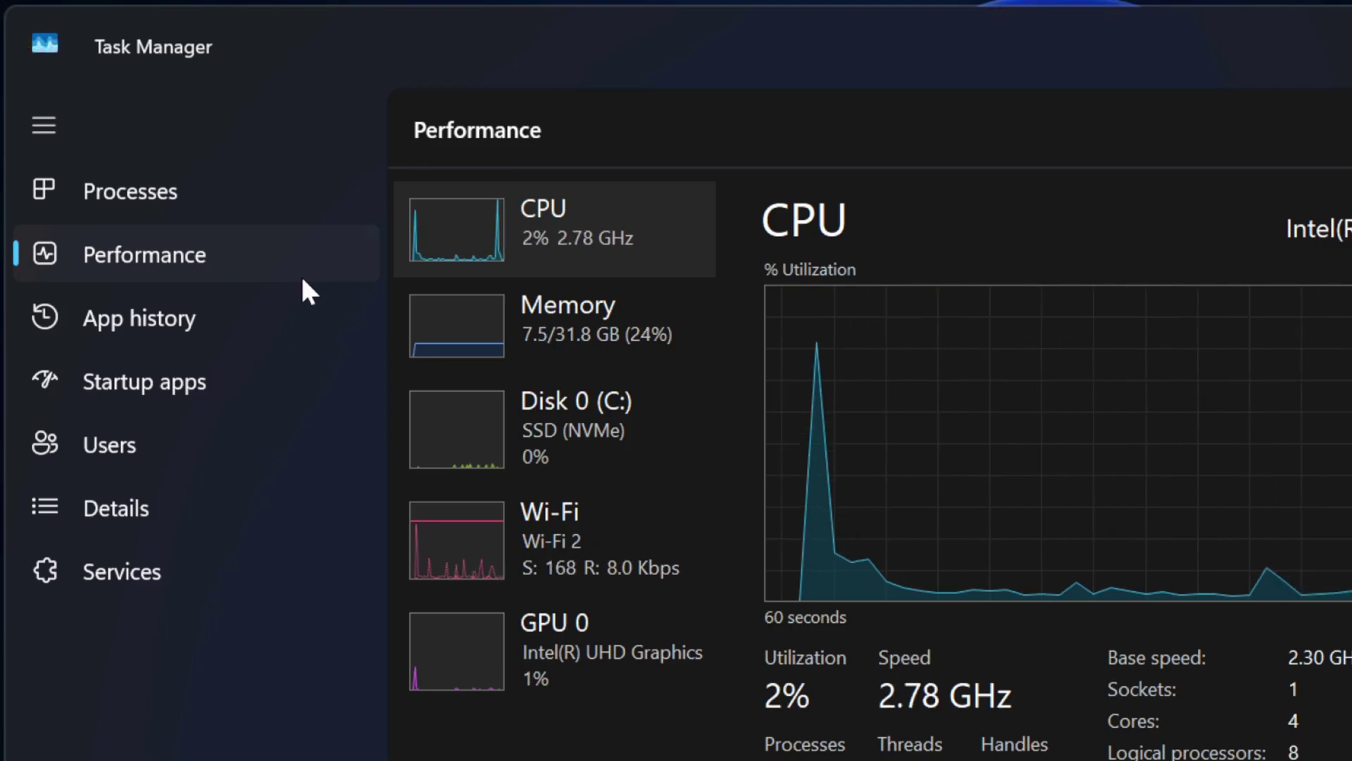
click(236, 383)
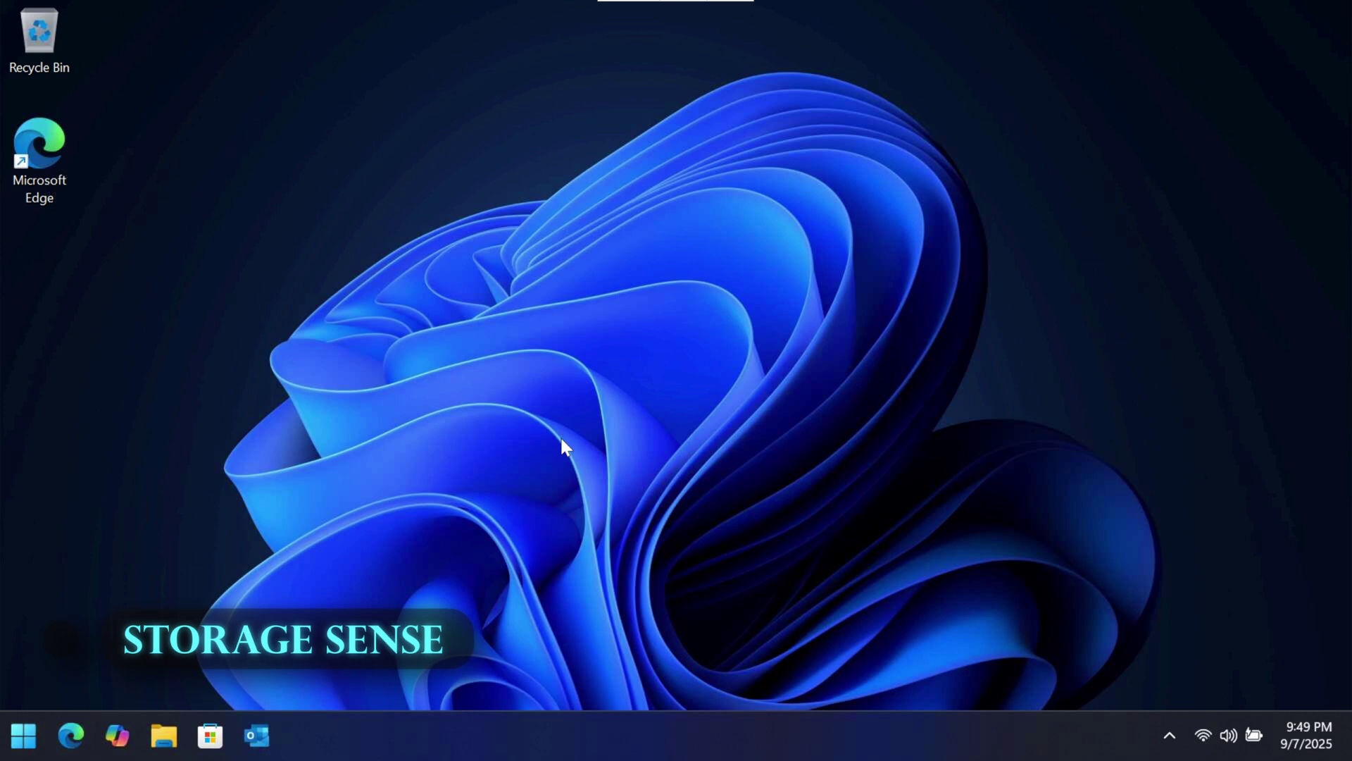
Step: Go to Settings > System and scroll to Storage, showing Storage Sense turned on
key(super+i)
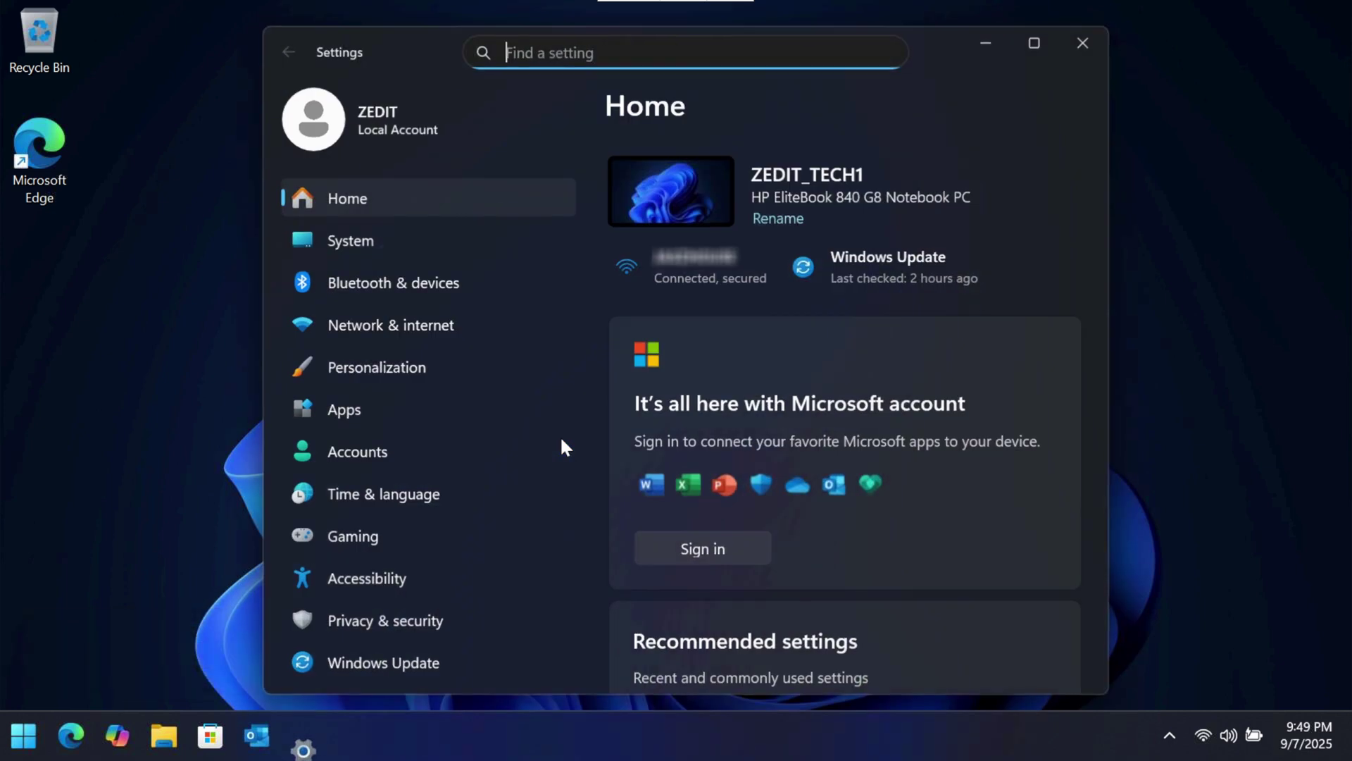
click(416, 240)
scroll(846, 479, down, 3)
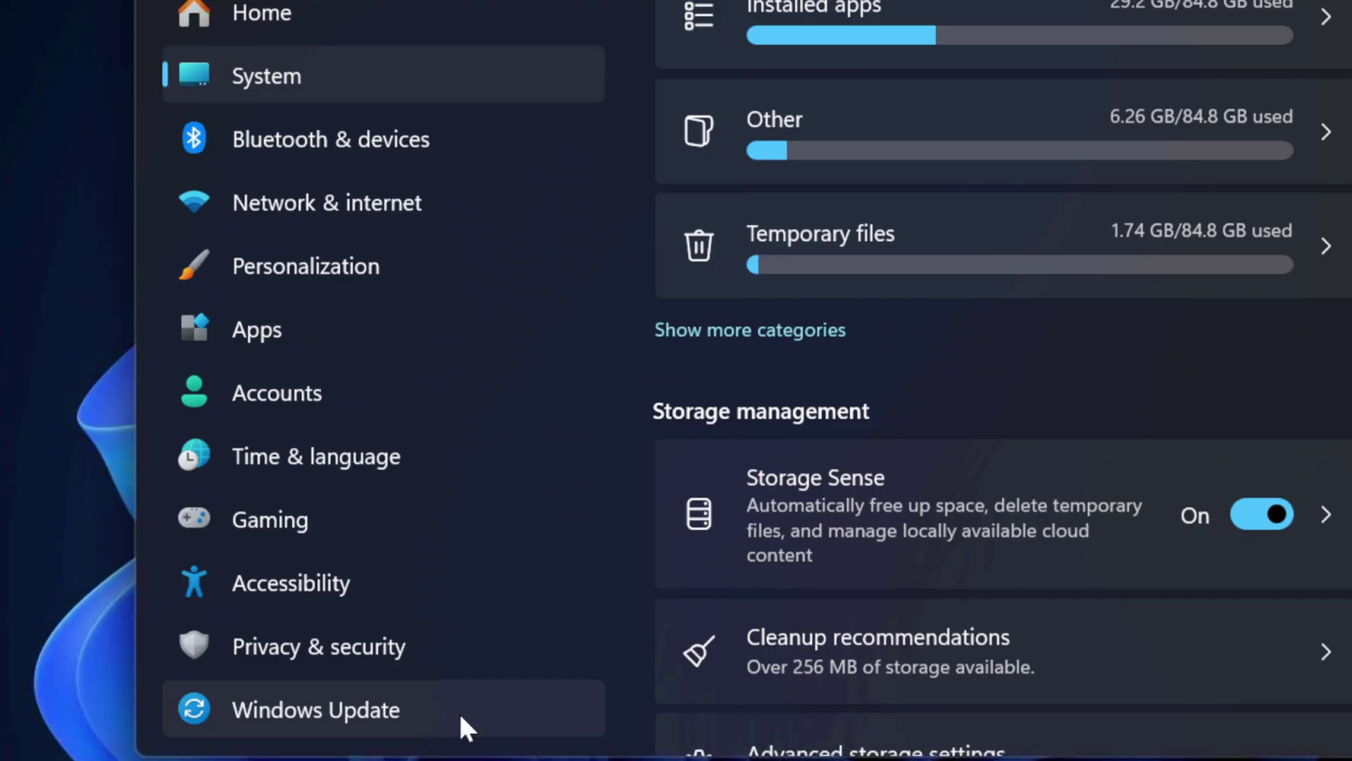
Step: Go to the Windows Update page and run Check for updates
click(521, 673)
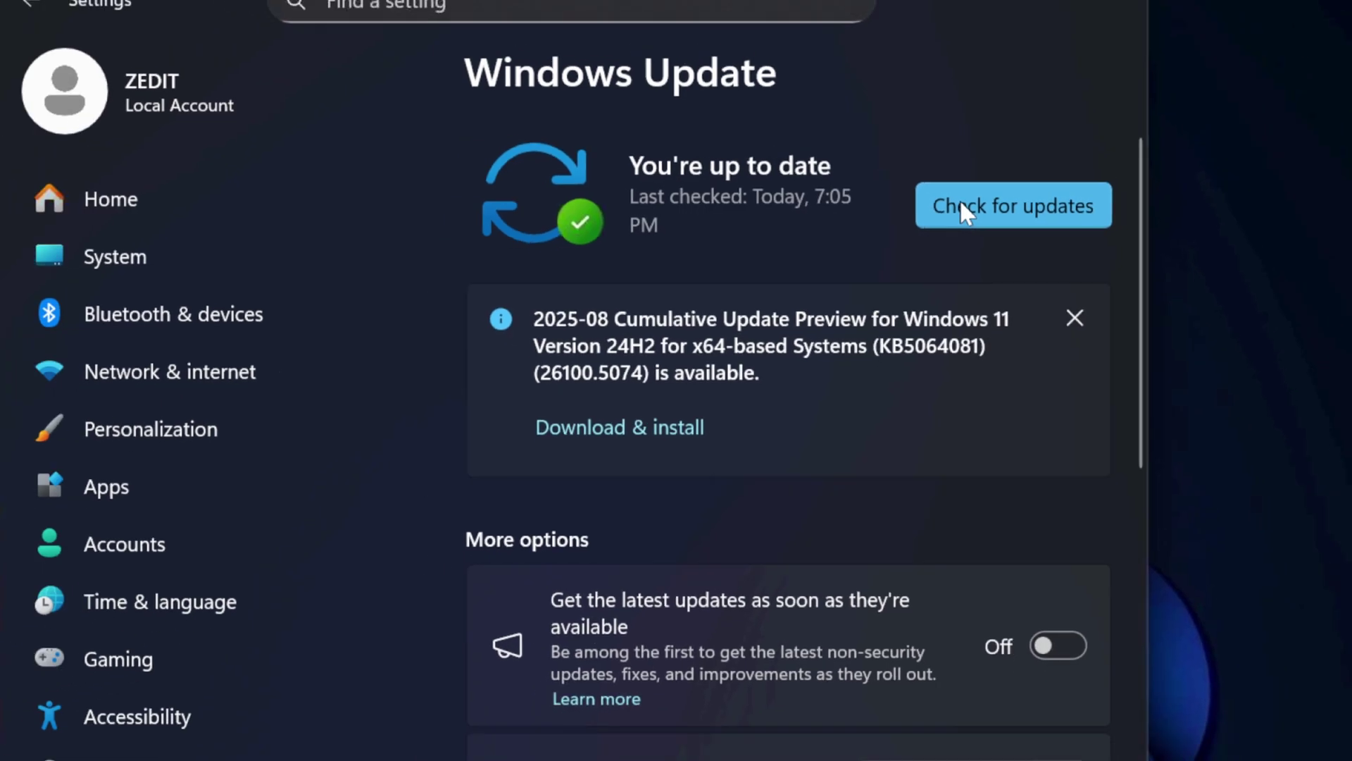
click(969, 204)
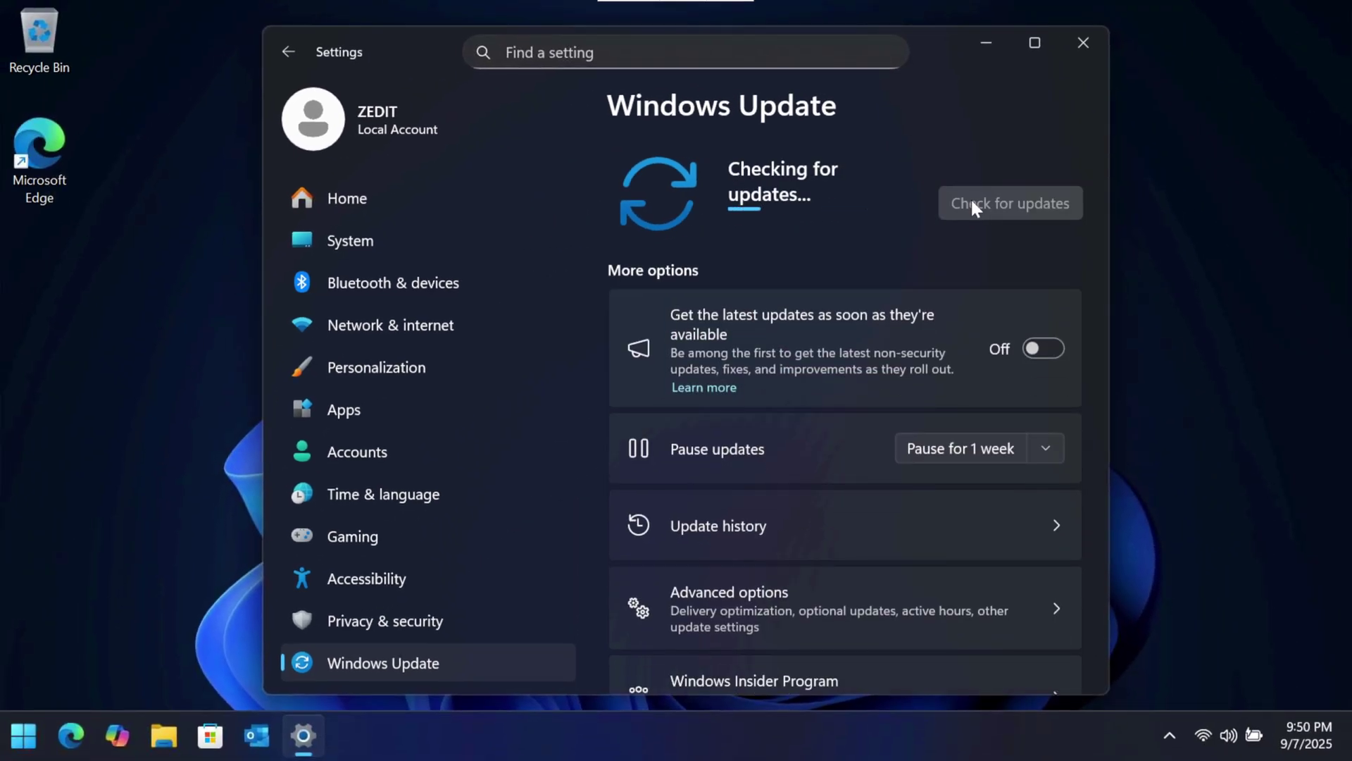